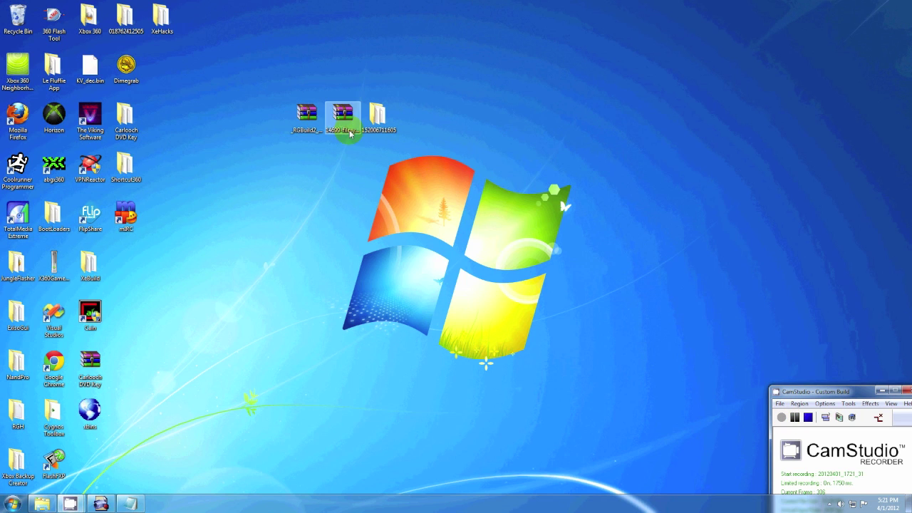
{"action": "left_click", "coordinate": [308, 114]}
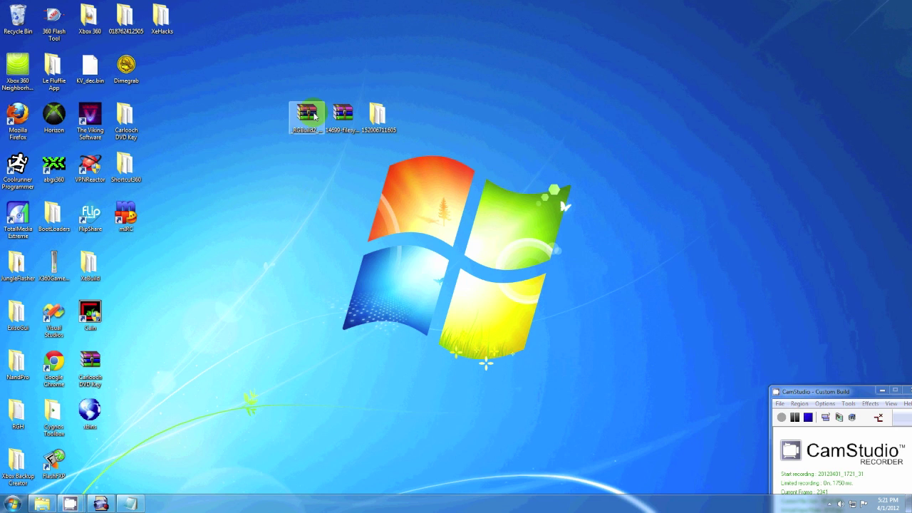
{"action": "left_click", "coordinate": [305, 133]}
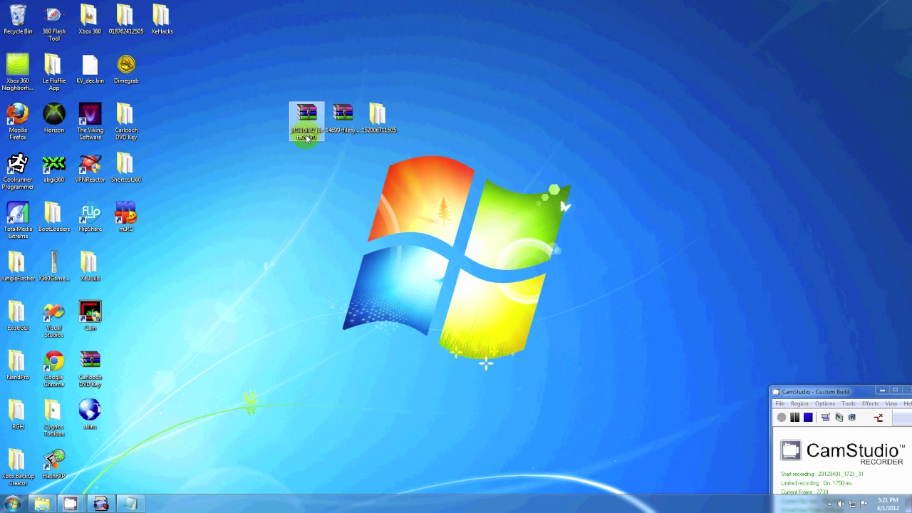
{"action": "left_click", "coordinate": [345, 133]}
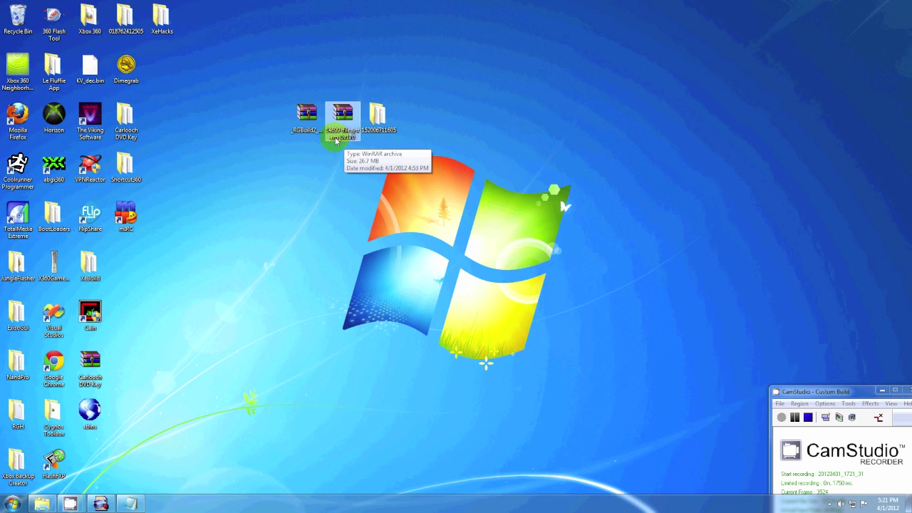
{"action": "left_click", "coordinate": [372, 119]}
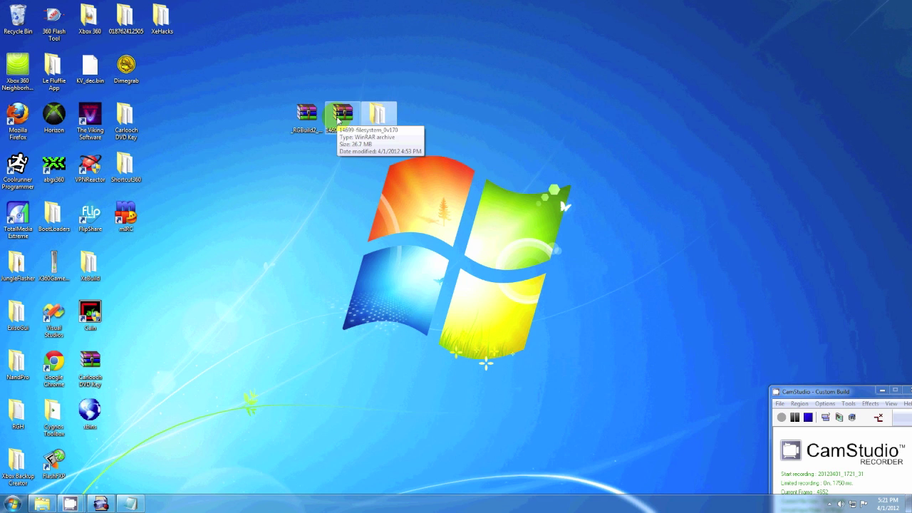
Extract _RGBuild2_Beta0v170.rar into a new desktop folder named RGLoader and close the archive
{"action": "double_click", "coordinate": [307, 116]}
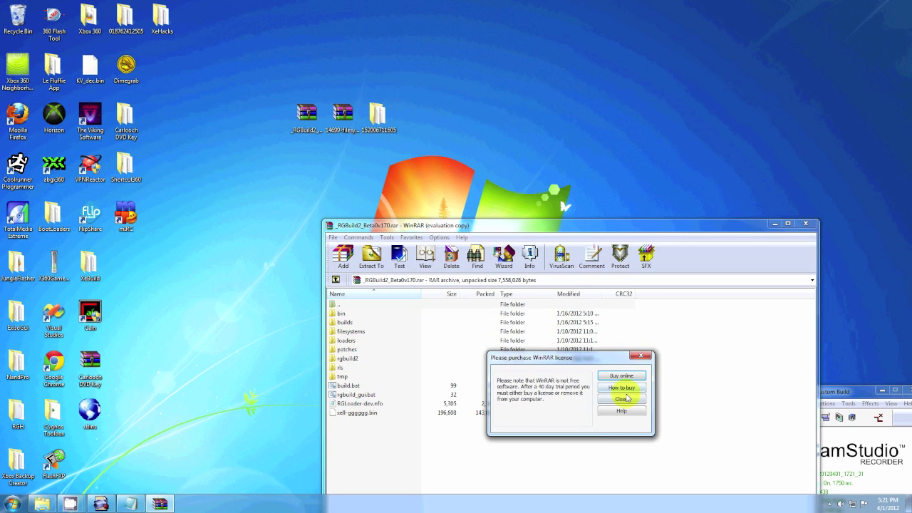
{"action": "left_click", "coordinate": [622, 399]}
{"action": "left_click", "coordinate": [370, 256]}
{"action": "left_click", "coordinate": [664, 322]}
{"action": "type", "text": "RGLoader"}
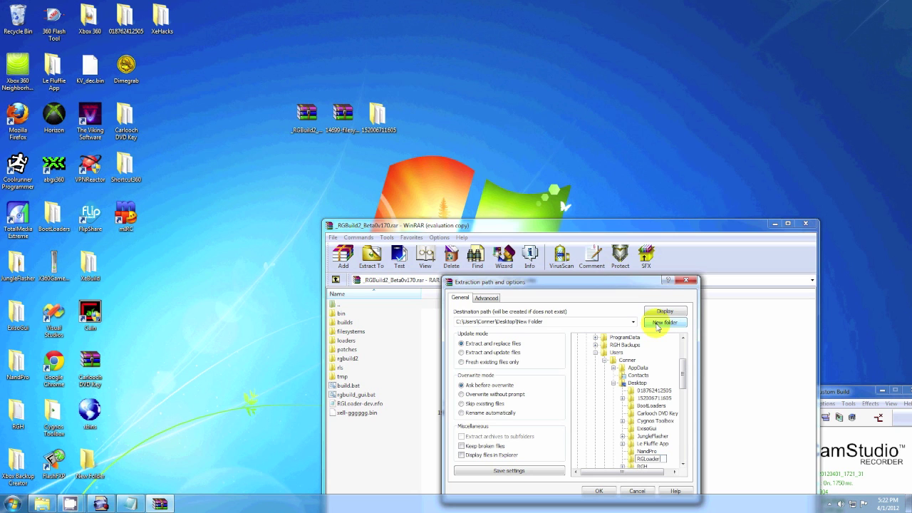
{"action": "key", "text": "Return"}
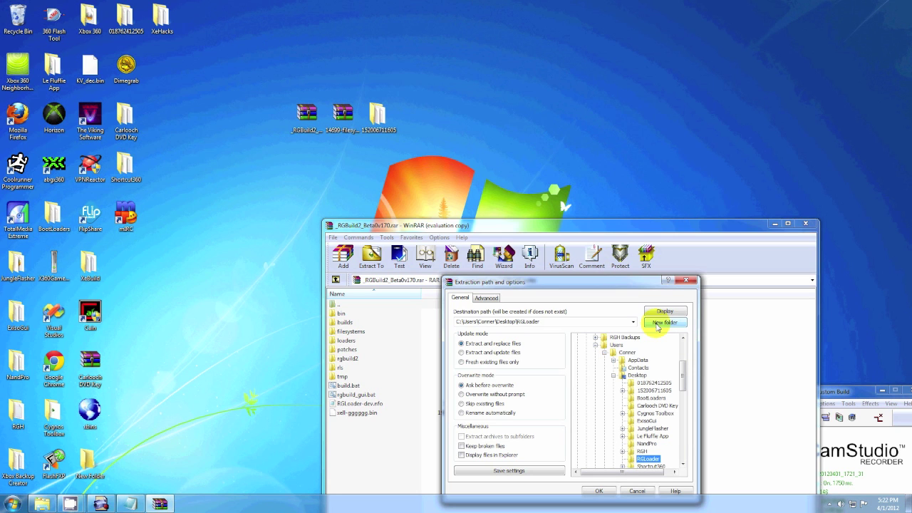
{"action": "left_click", "coordinate": [609, 491]}
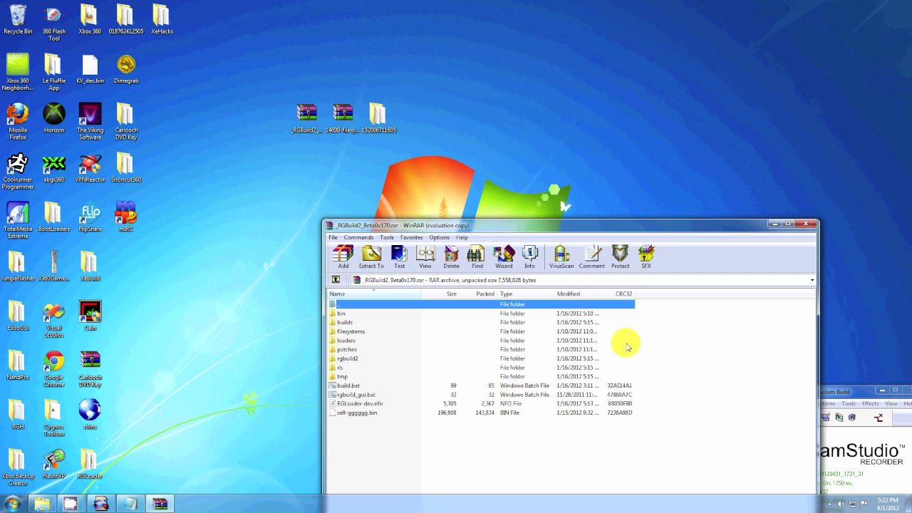
{"action": "left_click", "coordinate": [806, 224]}
Extract 14699-filesystem_0v170.rar into the desktop's RGLoader folder and close the archive
{"action": "double_click", "coordinate": [343, 116]}
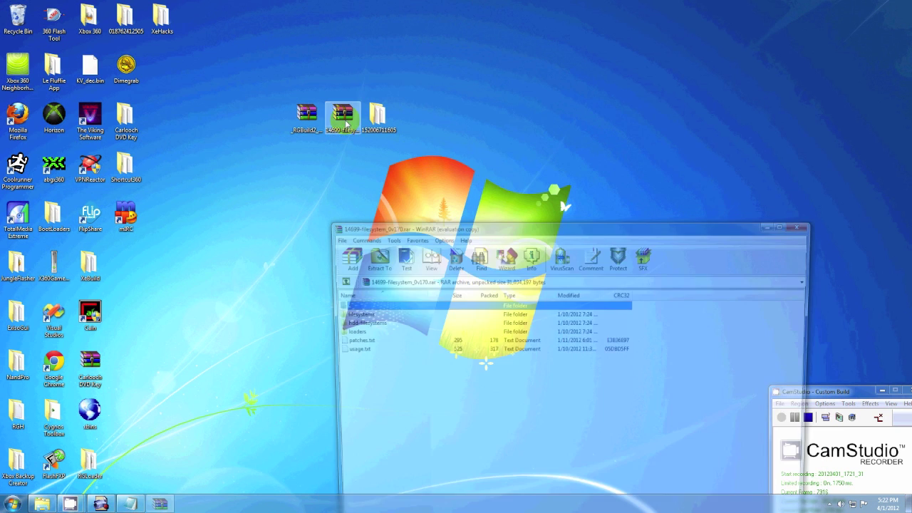
{"action": "left_click", "coordinate": [372, 260]}
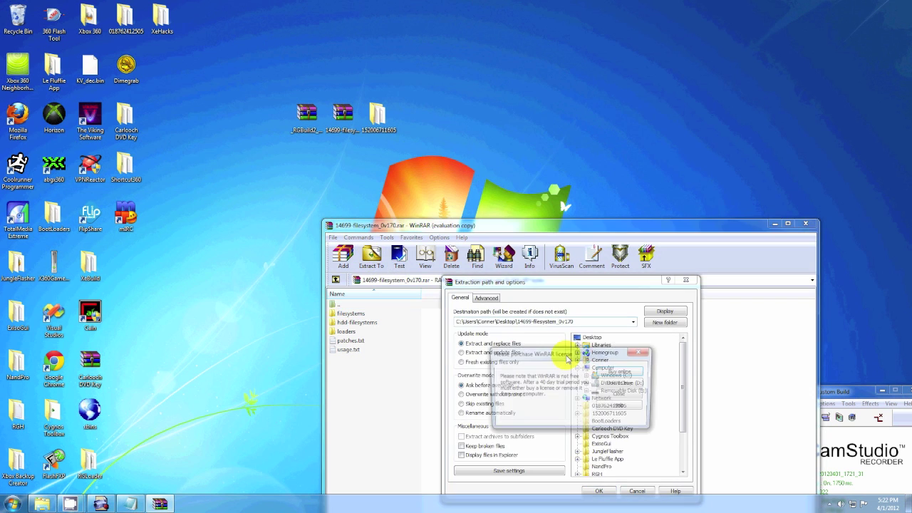
{"action": "left_click", "coordinate": [621, 403]}
{"action": "left_click_drag", "start_coordinate": [683, 378], "coordinate": [682, 414]}
{"action": "left_click", "coordinate": [603, 428]}
{"action": "left_click", "coordinate": [610, 493]}
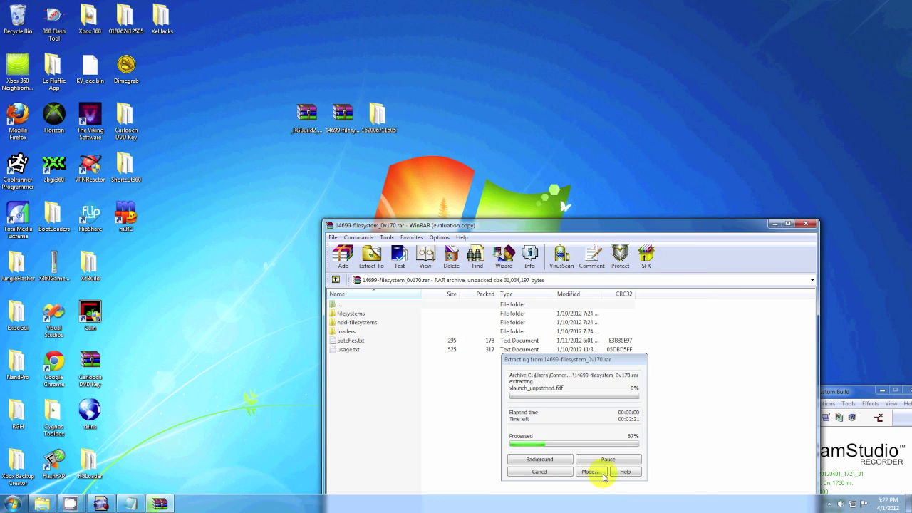
{"action": "left_click", "coordinate": [810, 225]}
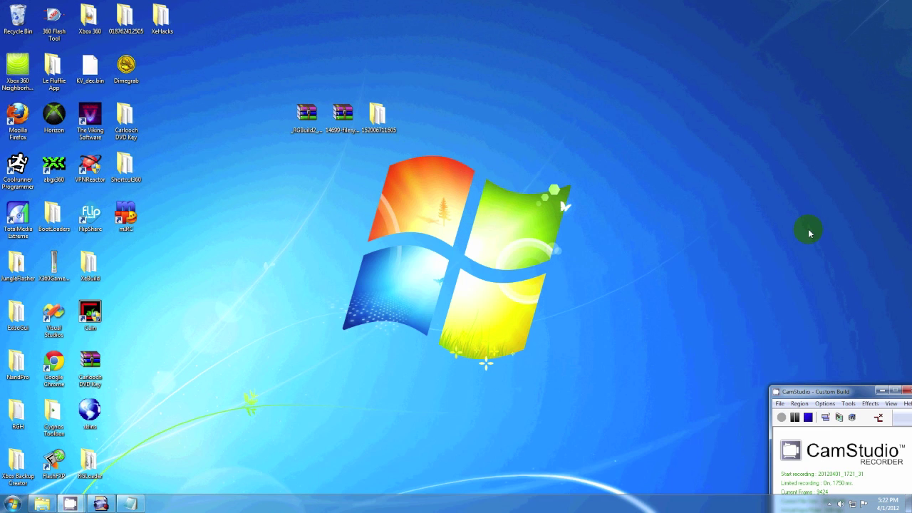
Create a folder named Filesystems on the removable disk (E:)
{"action": "left_click", "coordinate": [13, 499]}
{"action": "left_click", "coordinate": [150, 325]}
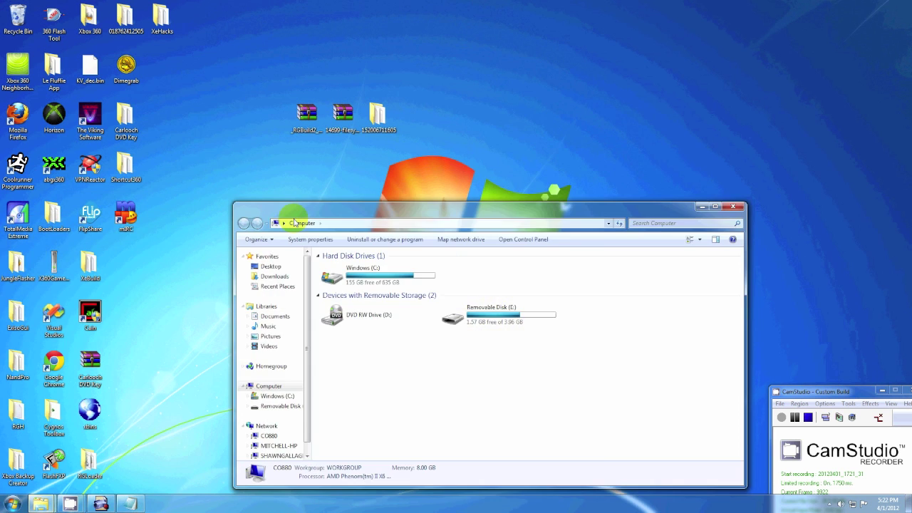
{"action": "left_click_drag", "start_coordinate": [295, 223], "coordinate": [495, 131]}
{"action": "double_click", "coordinate": [669, 225]}
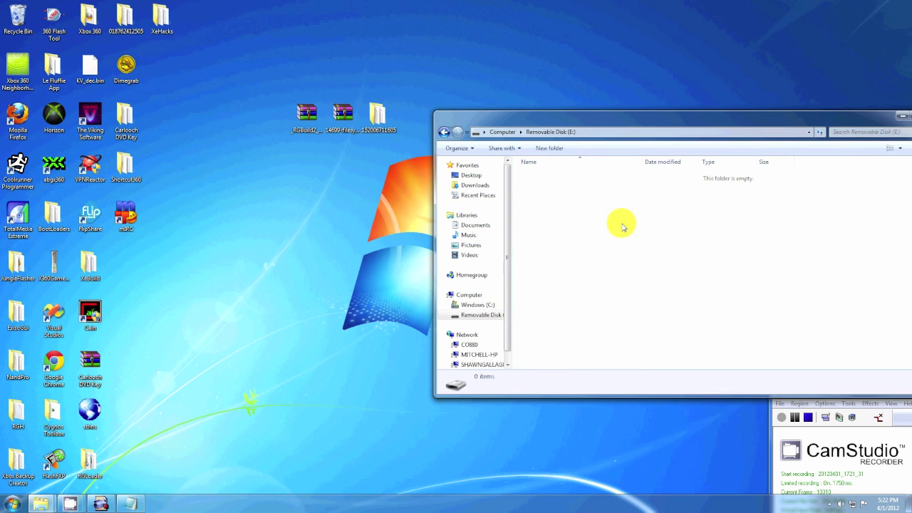
{"action": "right_click", "coordinate": [605, 209]}
{"action": "mouse_move", "coordinate": [631, 340]}
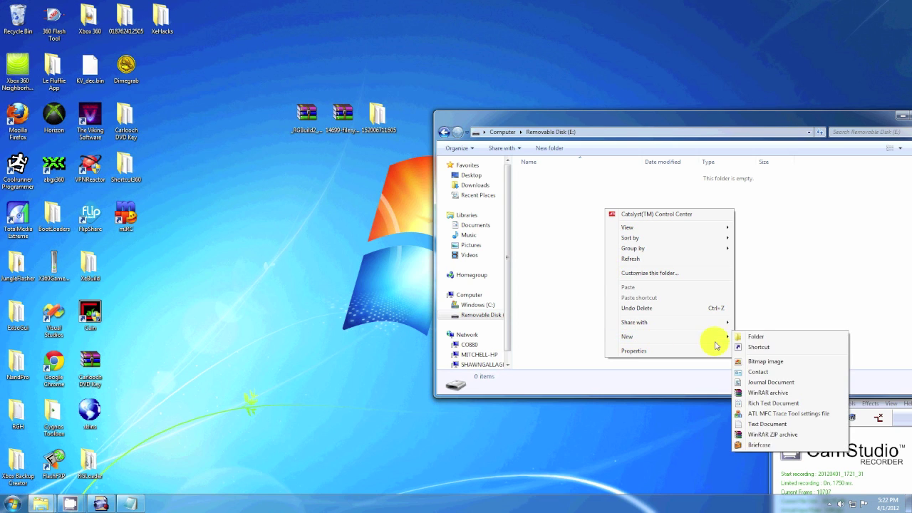
{"action": "left_click", "coordinate": [745, 335]}
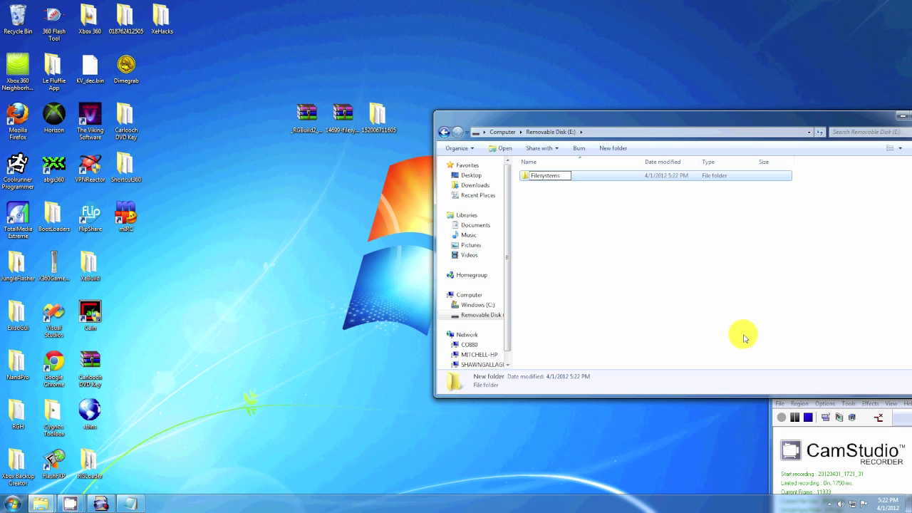
{"action": "key", "text": "Return"}
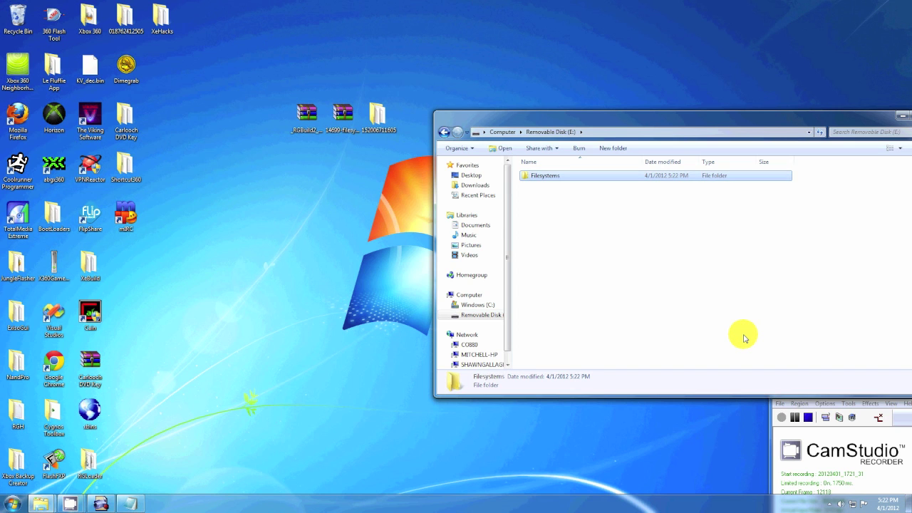
Copy the 14699-dev folder from RGLoader's hdd-filesystems folder into the Filesystems folder on the removable disk
{"action": "double_click", "coordinate": [89, 464]}
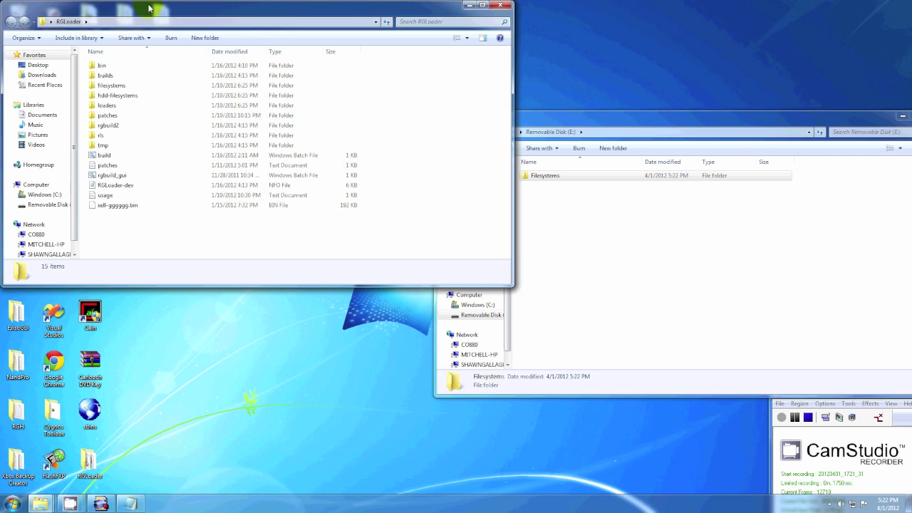
{"action": "left_click_drag", "start_coordinate": [160, 5], "coordinate": [173, 116]}
{"action": "left_click_drag", "start_coordinate": [523, 391], "coordinate": [340, 347]}
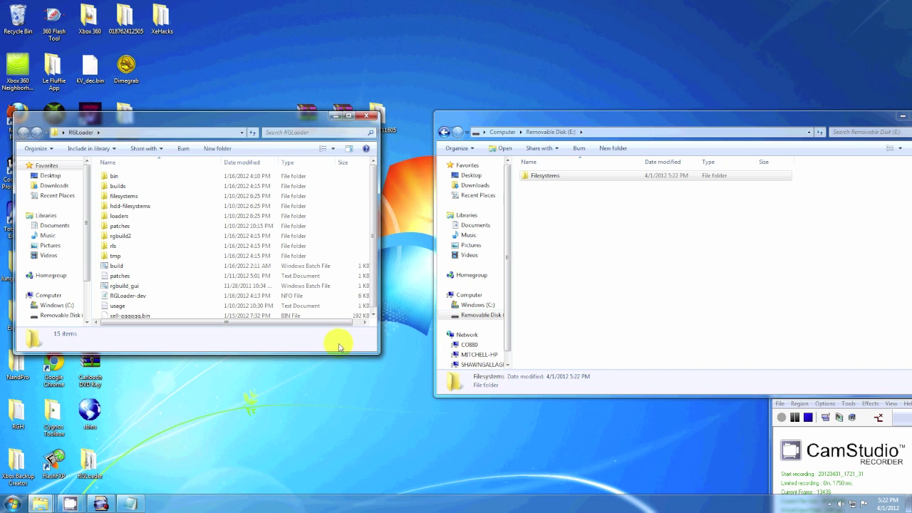
{"action": "double_click", "coordinate": [130, 206]}
{"action": "left_click_drag", "start_coordinate": [129, 181], "coordinate": [558, 178]}
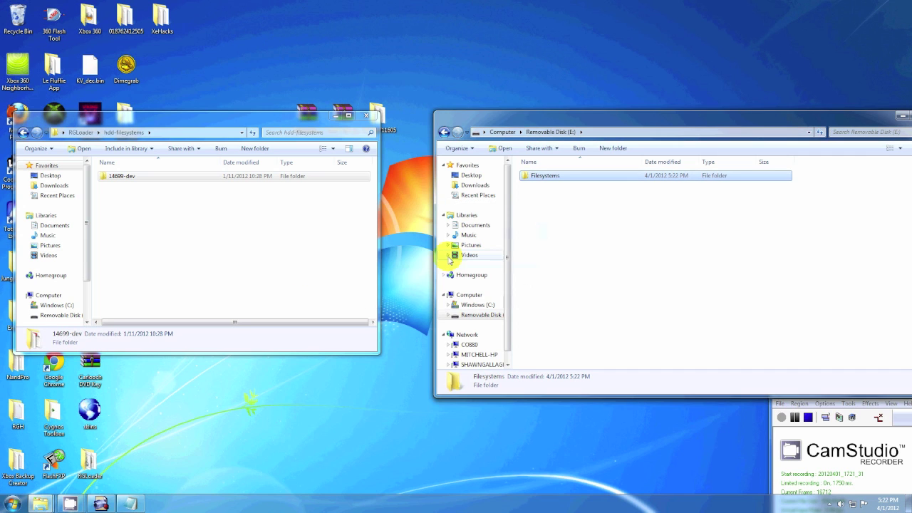
Check the contents of 14699-dev in RGLoader and of Filesystems on the removable disk, and close both folder windows
{"action": "left_click", "coordinate": [285, 267]}
{"action": "double_click", "coordinate": [132, 177]}
{"action": "scroll", "coordinate": [184, 264], "scroll_direction": "down", "scroll_amount": 7}
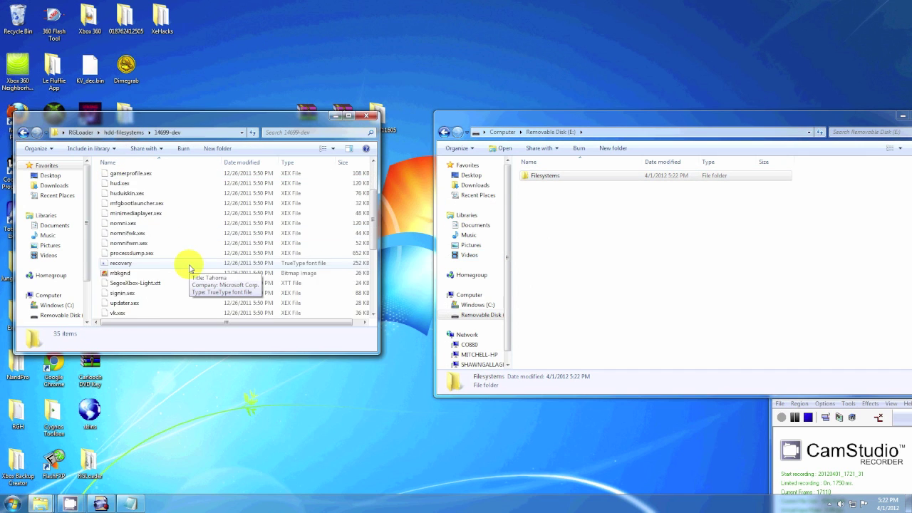
{"action": "double_click", "coordinate": [545, 176]}
{"action": "double_click", "coordinate": [547, 176]}
{"action": "scroll", "coordinate": [585, 275], "scroll_direction": "down", "scroll_amount": 5}
{"action": "scroll", "coordinate": [586, 284], "scroll_direction": "up", "scroll_amount": 5}
{"action": "left_click_drag", "start_coordinate": [635, 122], "coordinate": [891, 128]}
{"action": "left_click", "coordinate": [831, 123]}
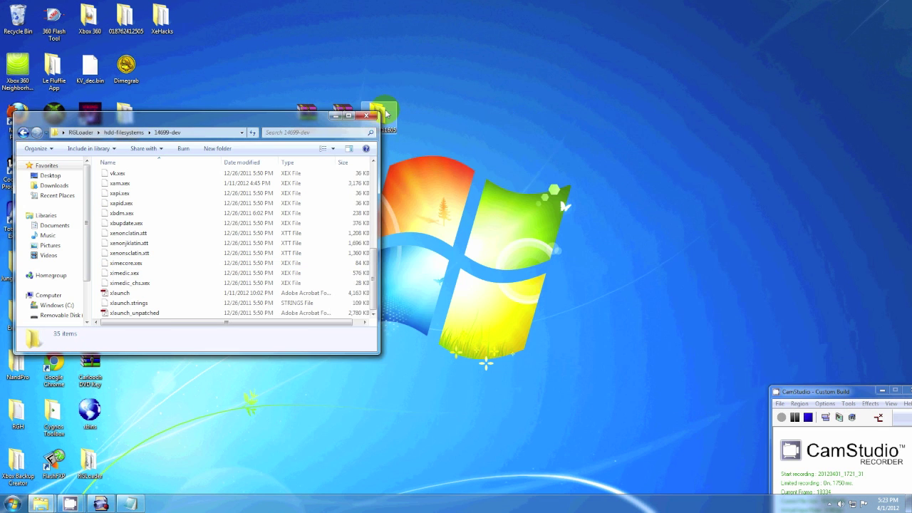
{"action": "left_click", "coordinate": [368, 115]}
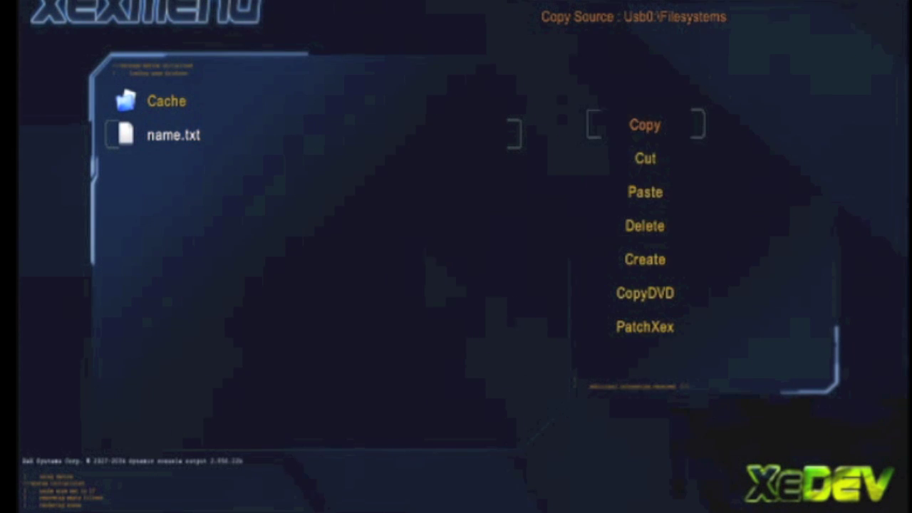
In XeXMenu, paste the Filesystems folder copied from Usb0 into the directory containing Cache and name.txt
{"action": "key", "text": "Down"}
{"action": "key", "text": "Down"}
{"action": "key", "text": "Return"}
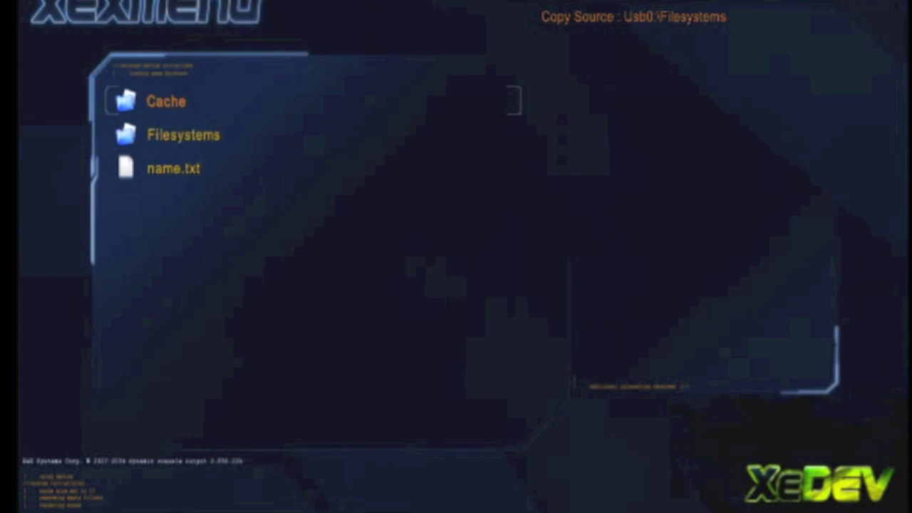
Browse the files inside the pasted Filesystems folder and return to its parent directory
{"action": "key", "text": "Down"}
{"action": "key", "text": "Return"}
{"action": "key", "text": "Return"}
{"action": "key", "text": "Page_Down"}
{"action": "key", "text": "Page_Down"}
{"action": "key", "text": "Up"}
{"action": "key", "text": "Up"}
{"action": "key", "text": "Up"}
{"action": "key", "text": "Up"}
{"action": "key", "text": "Up"}
{"action": "key", "text": "Up"}
{"action": "key", "text": "Up"}
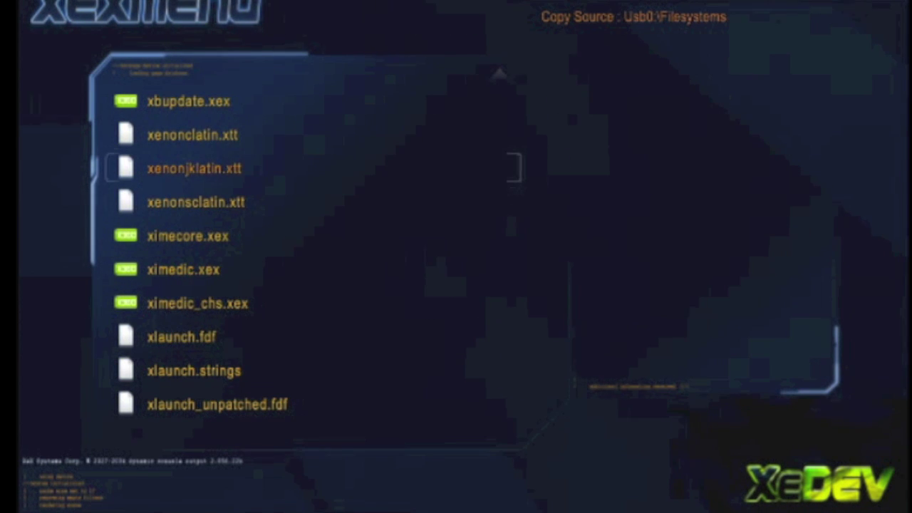
{"action": "key", "text": "Up"}
{"action": "key", "text": "Up"}
{"action": "key", "text": "Up"}
{"action": "key", "text": "Up"}
{"action": "key", "text": "Up"}
{"action": "key", "text": "BackSpace"}
{"action": "key", "text": "BackSpace"}
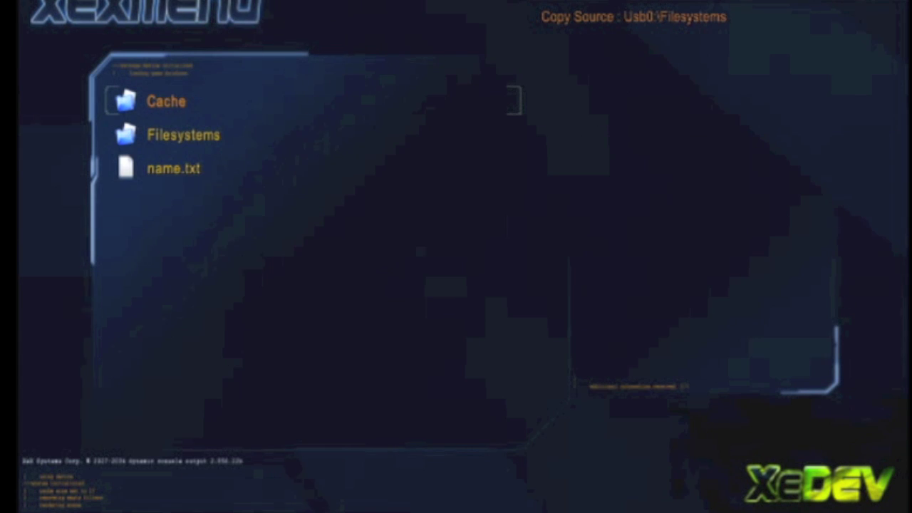
{"action": "key", "text": "Right"}
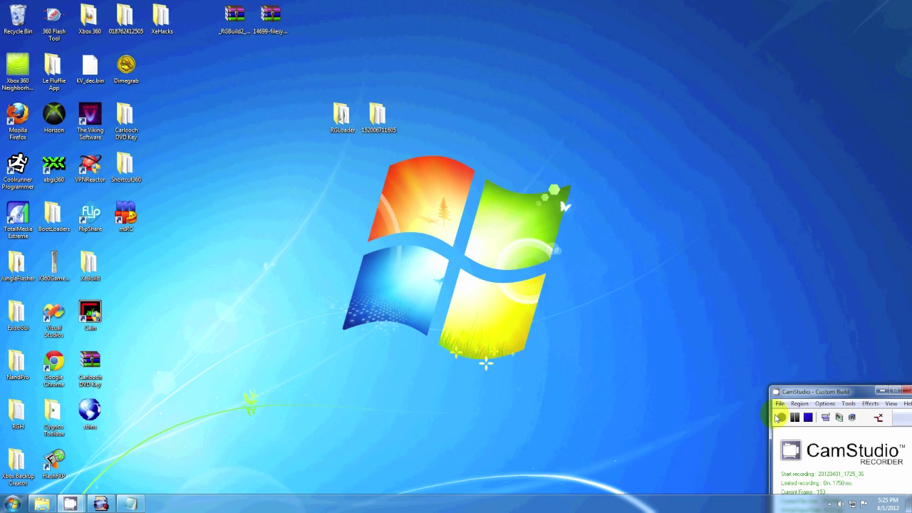
On the Windows desktop, open the console's numbered dump folder and the RGLoader folder in separate windows and arrange both in view
{"action": "left_click", "coordinate": [390, 121]}
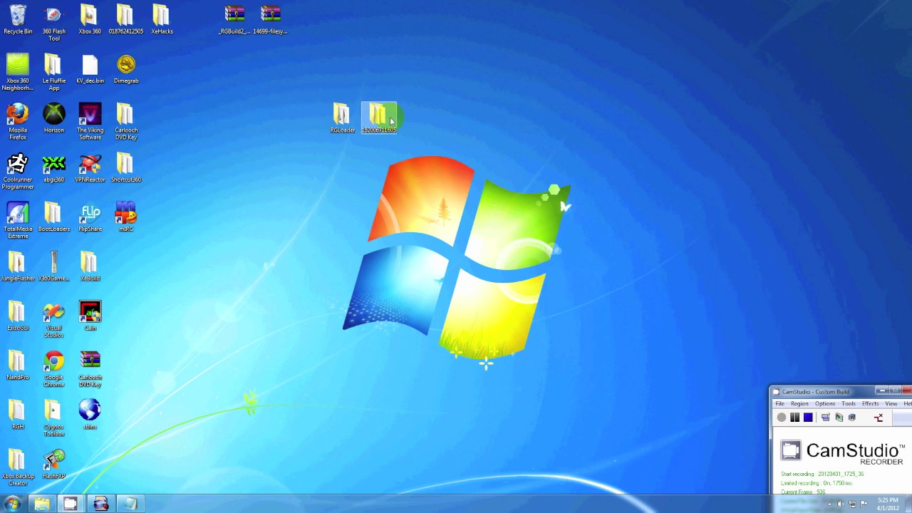
{"action": "double_click", "coordinate": [391, 122]}
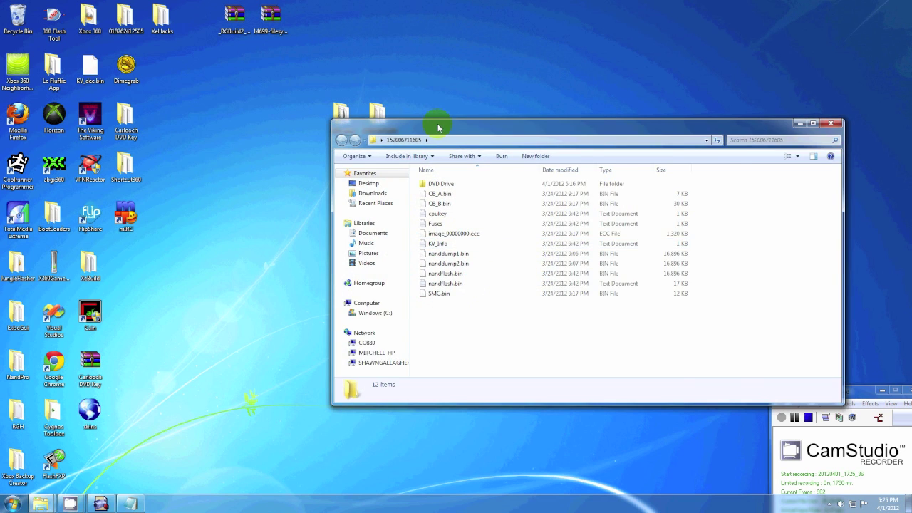
{"action": "left_click_drag", "start_coordinate": [439, 129], "coordinate": [517, 58]}
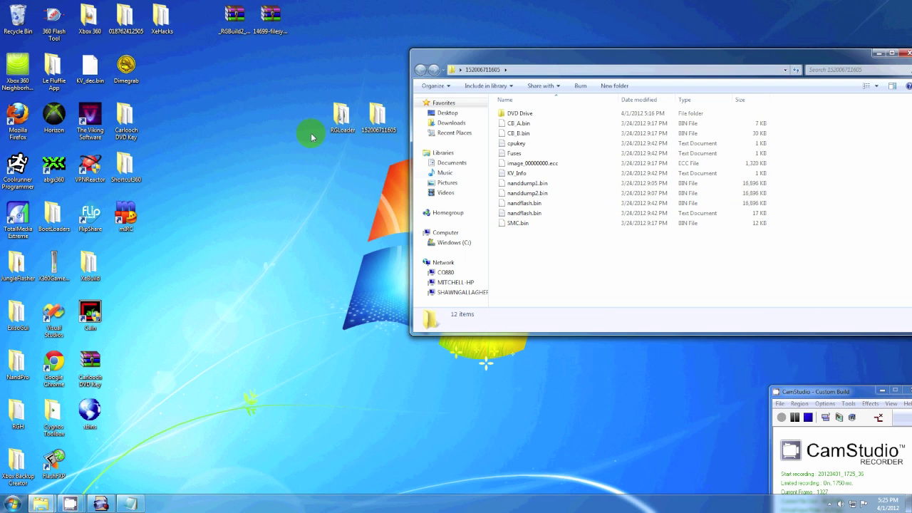
{"action": "double_click", "coordinate": [340, 108]}
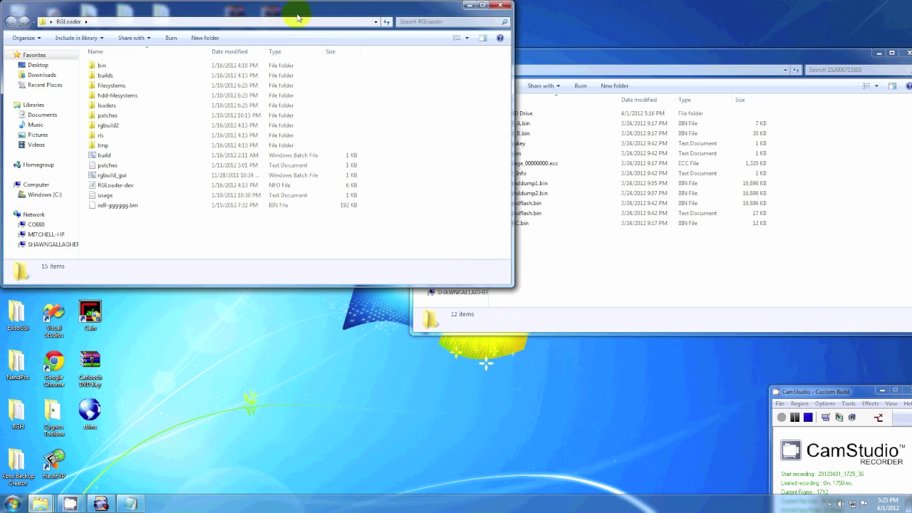
{"action": "left_click_drag", "start_coordinate": [298, 17], "coordinate": [502, 258]}
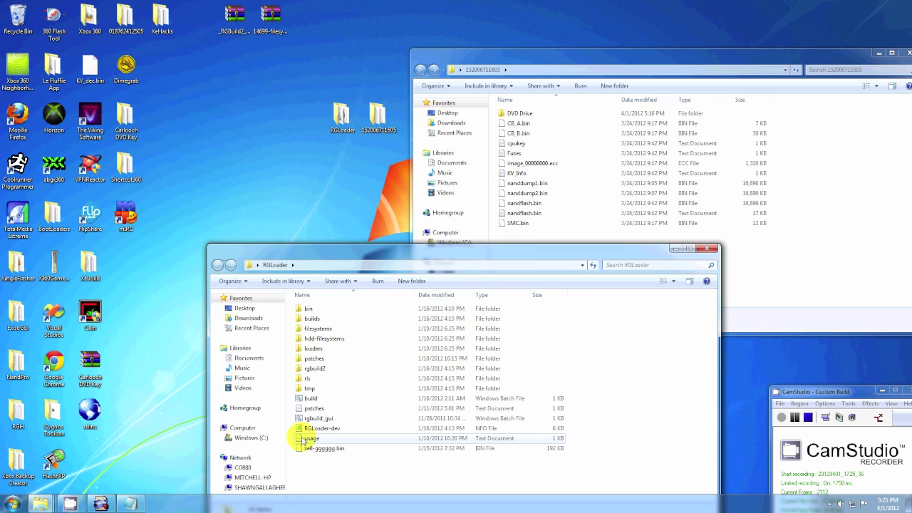
{"action": "left_click", "coordinate": [540, 235]}
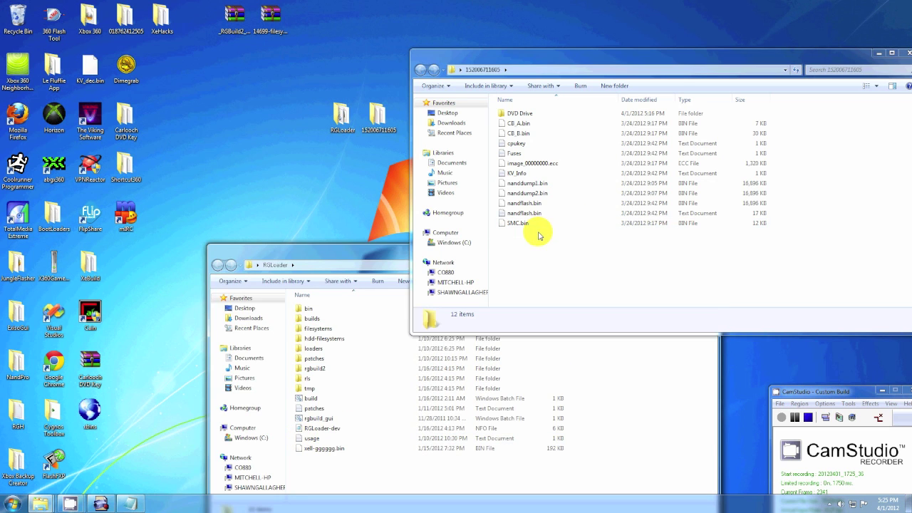
Copy nanddump1.bin from the console's dump folder into the RGLoader folder
{"action": "left_click", "coordinate": [526, 185]}
{"action": "right_click", "coordinate": [524, 187]}
{"action": "left_click", "coordinate": [325, 452]}
{"action": "left_click", "coordinate": [321, 450]}
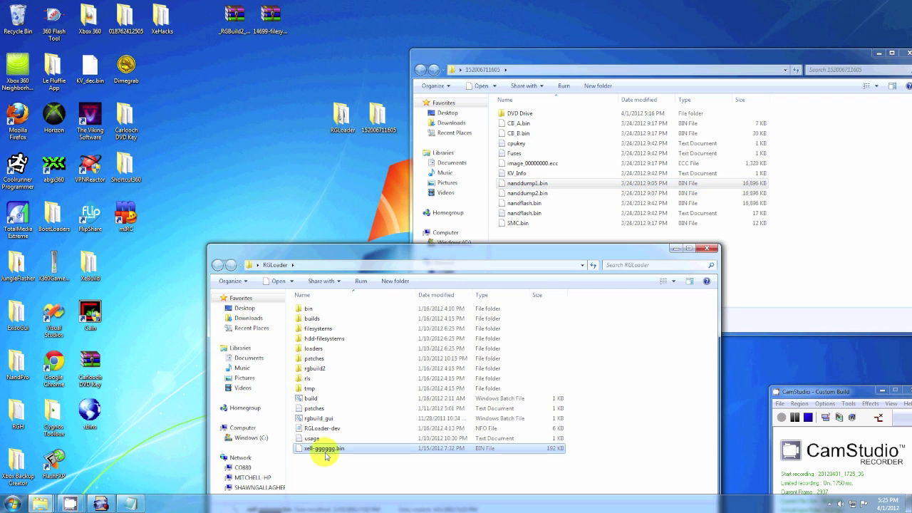
{"action": "right_click", "coordinate": [325, 460]}
{"action": "left_click", "coordinate": [350, 391]}
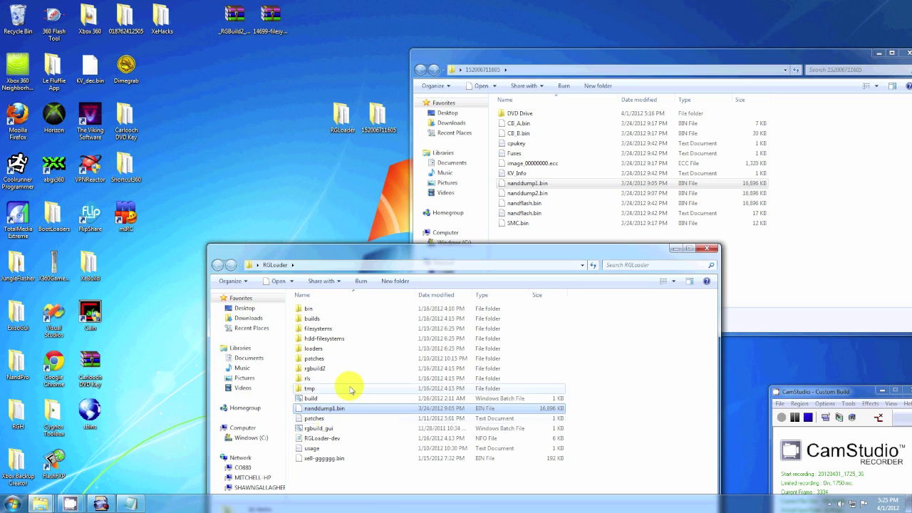
Rename nanddump1.bin in the RGLoader folder to Nand.bin
{"action": "right_click", "coordinate": [324, 409]}
{"action": "left_click", "coordinate": [357, 391]}
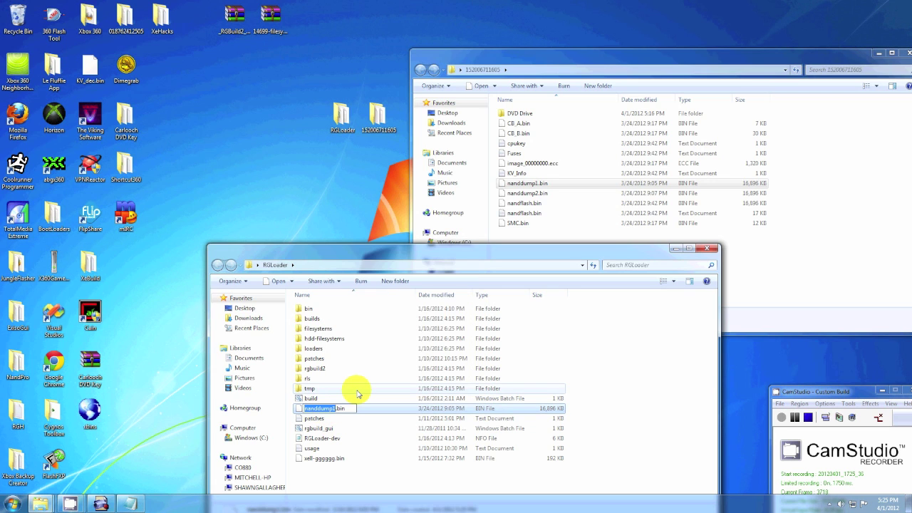
{"action": "type", "text": "Nand"}
{"action": "key", "text": "Return"}
Copy the CPU key from the cpukey text file in the console's dump folder and close the file
{"action": "left_click", "coordinate": [541, 225]}
{"action": "double_click", "coordinate": [516, 143]}
{"action": "double_click", "coordinate": [399, 119]}
{"action": "right_click", "coordinate": [400, 120]}
{"action": "left_click", "coordinate": [428, 152]}
{"action": "left_click", "coordinate": [834, 95]}
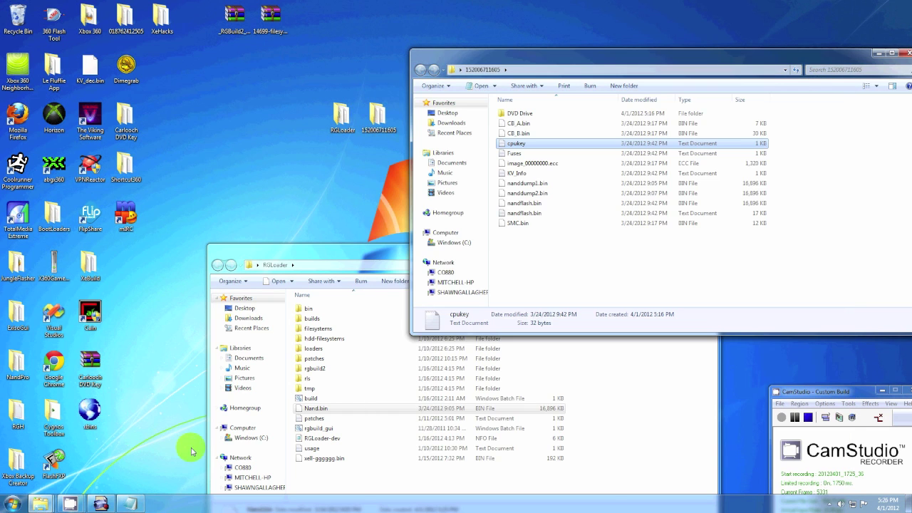
Open the build batch file in RGLoader for editing and replace the zeros after CPU_KEY= with the copied CPU key
{"action": "left_click", "coordinate": [303, 399]}
{"action": "right_click", "coordinate": [299, 398]}
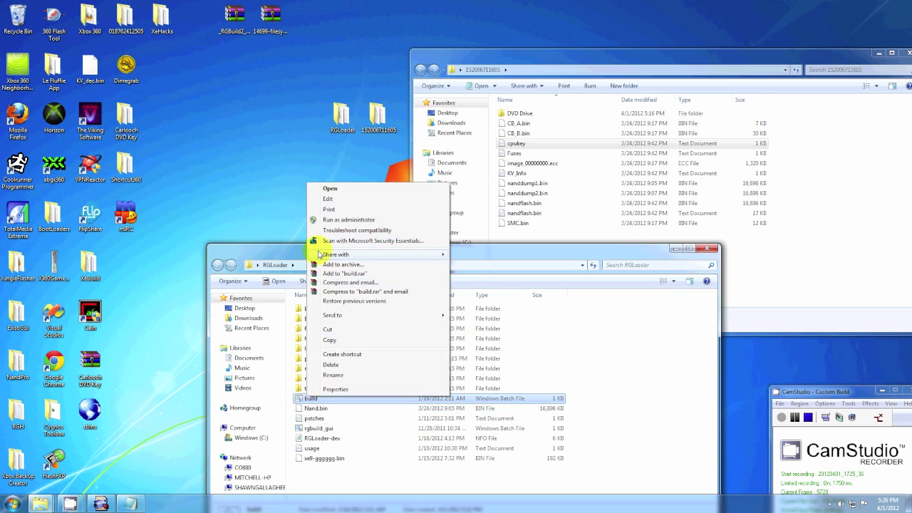
{"action": "left_click", "coordinate": [334, 200]}
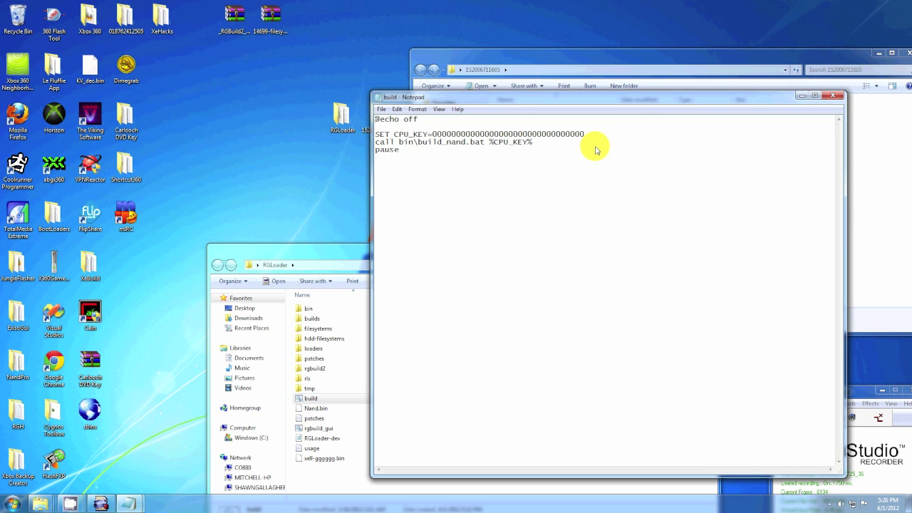
{"action": "left_click_drag", "start_coordinate": [592, 137], "coordinate": [430, 135]}
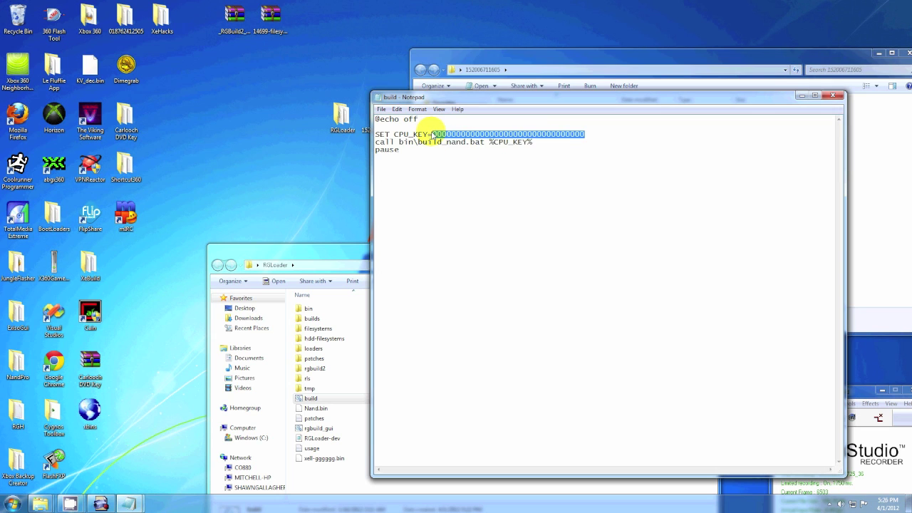
{"action": "right_click", "coordinate": [432, 134]}
{"action": "left_click", "coordinate": [465, 172]}
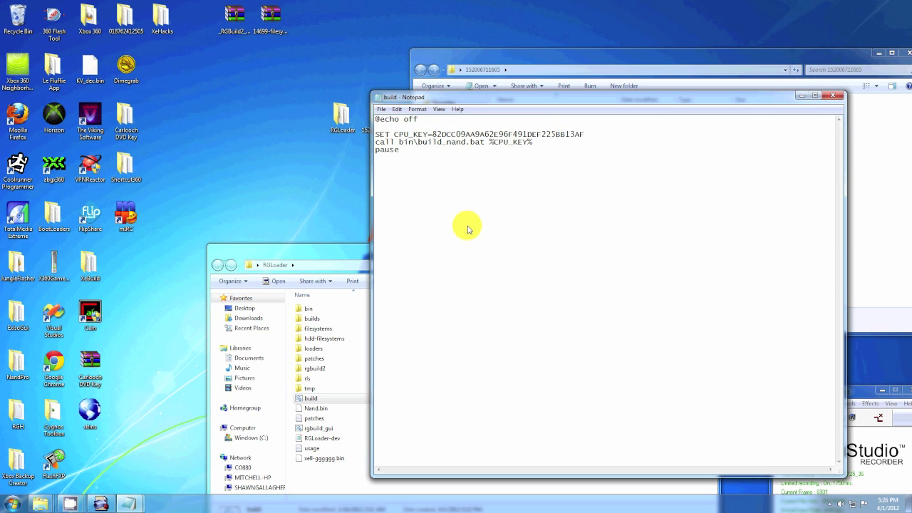
Save and close the edited build batch file, and close the console's dump folder window
{"action": "left_click", "coordinate": [381, 109]}
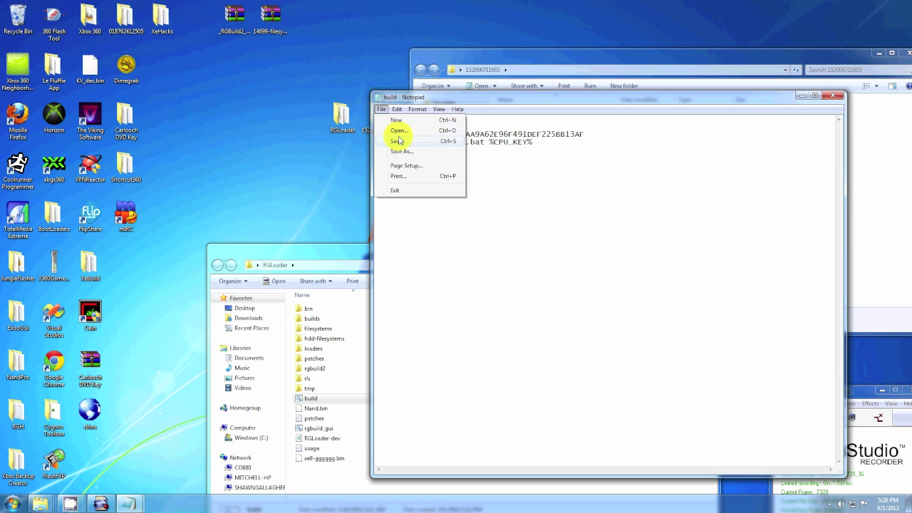
{"action": "left_click", "coordinate": [397, 141]}
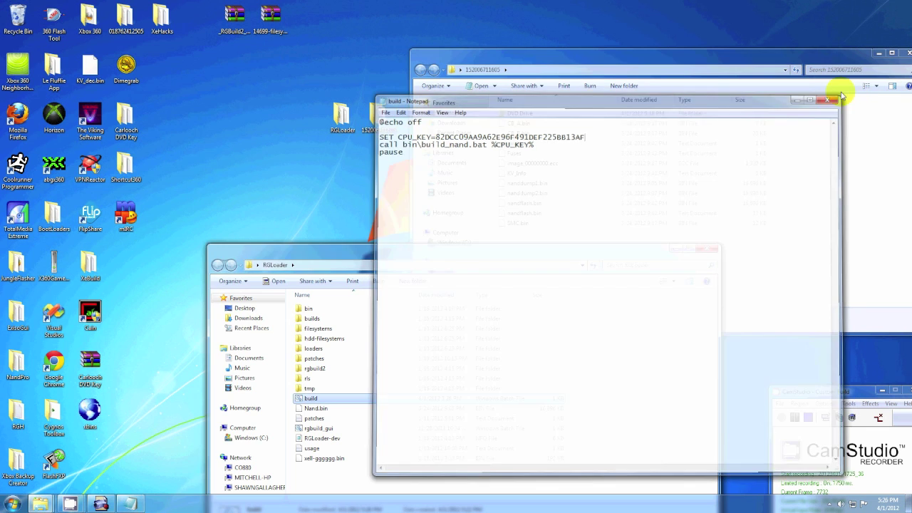
{"action": "left_click", "coordinate": [832, 95]}
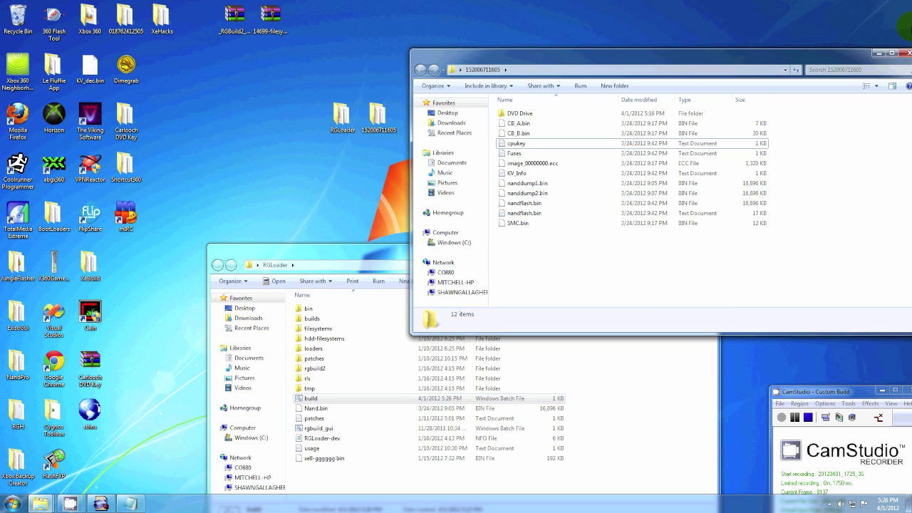
{"action": "left_click", "coordinate": [904, 54]}
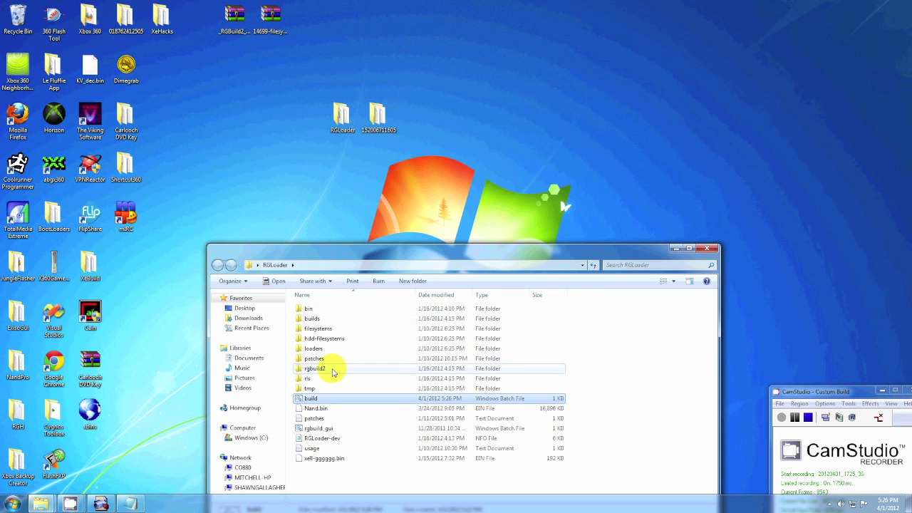
Run the build batch file to create the NAND image with version 14699 and board slim
{"action": "left_click", "coordinate": [322, 411]}
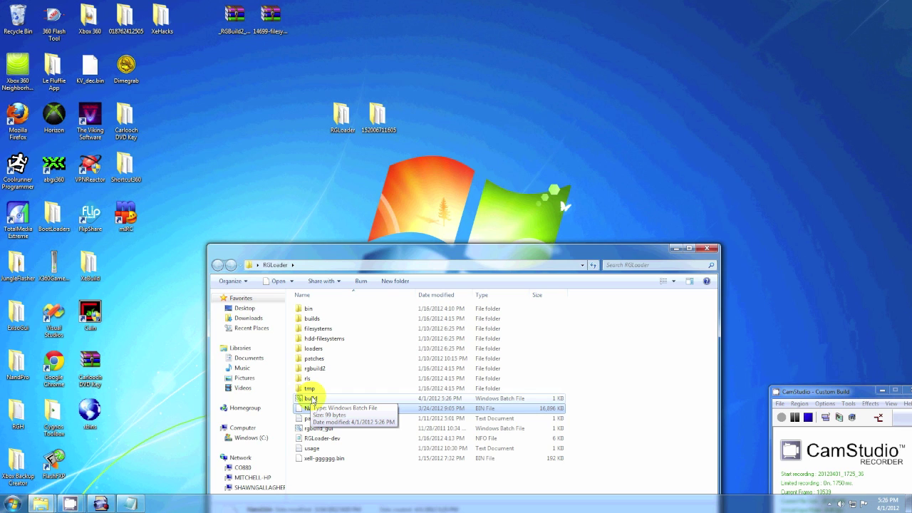
{"action": "left_click", "coordinate": [312, 399]}
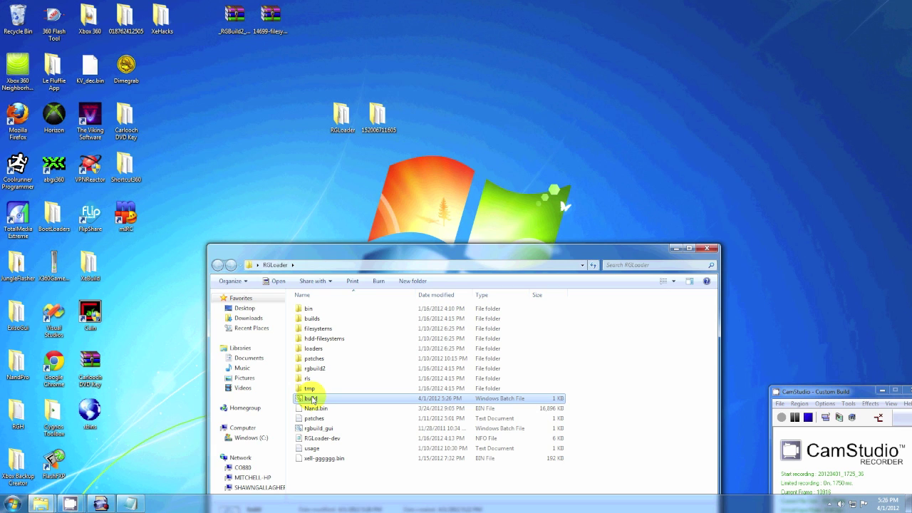
{"action": "double_click", "coordinate": [311, 399]}
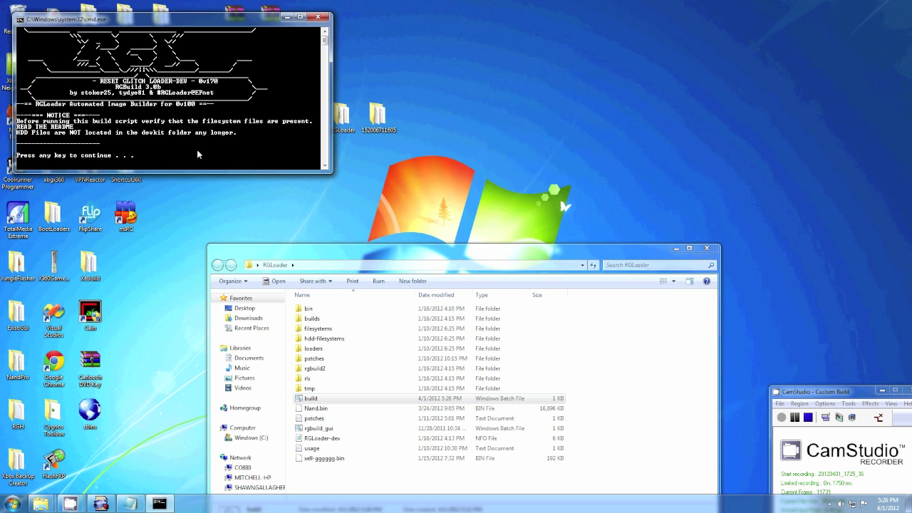
{"action": "key", "text": "Return"}
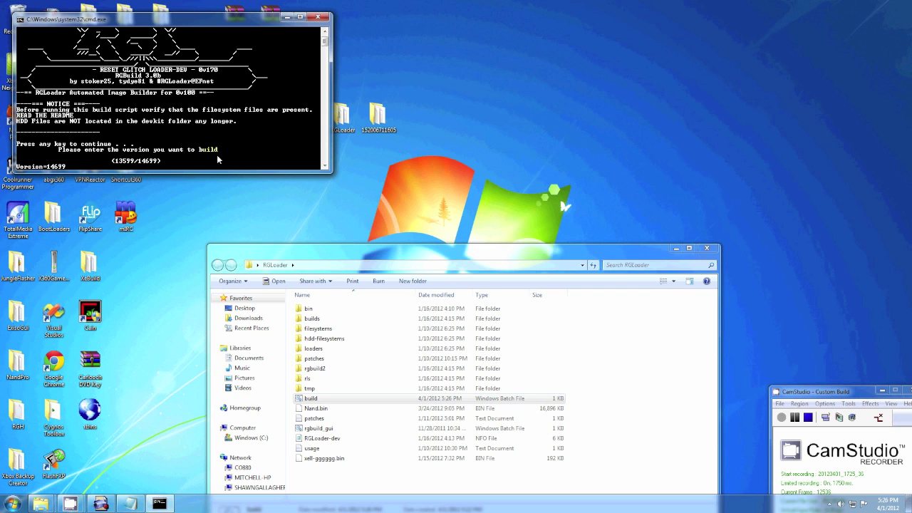
{"action": "key", "text": "Return"}
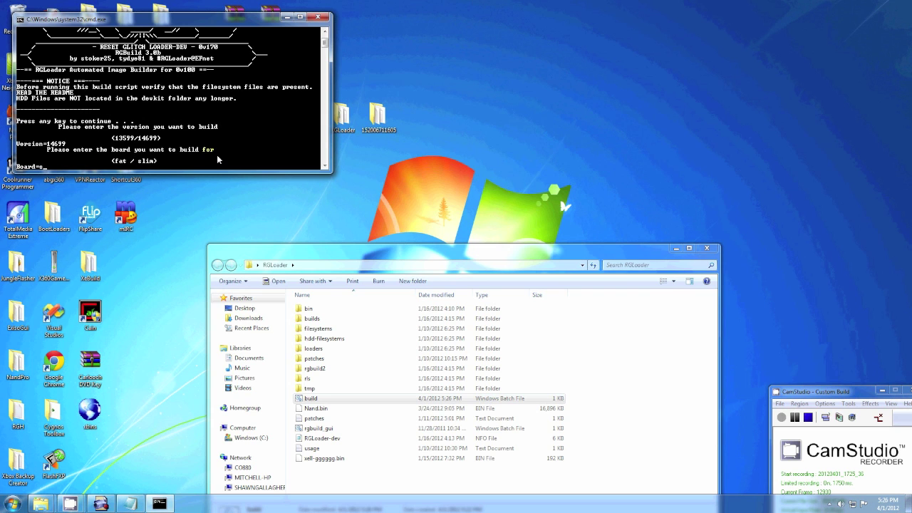
{"action": "type", "text": "slim"}
{"action": "key", "text": "Return"}
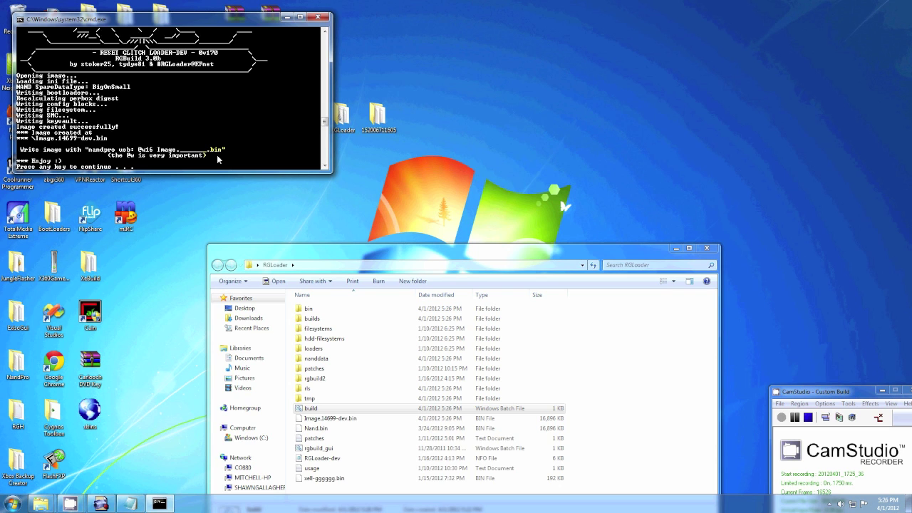
{"action": "key", "text": "Return"}
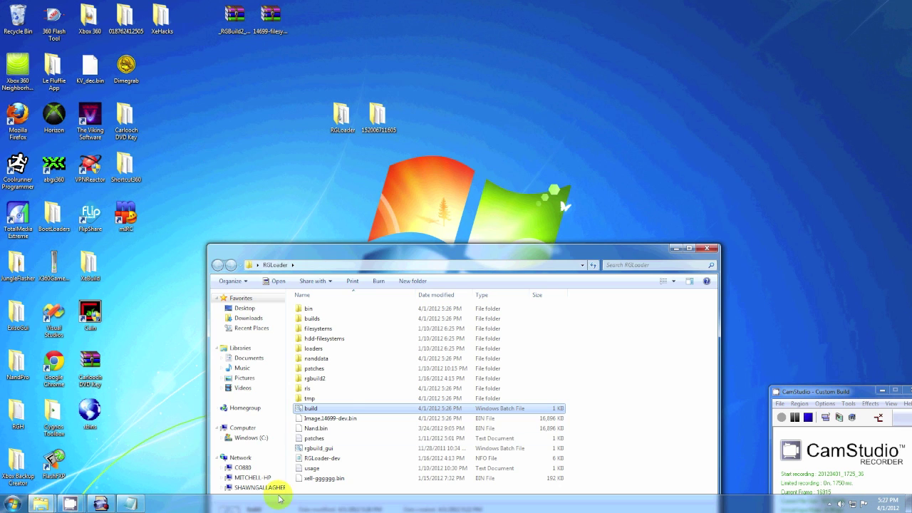
Open the removable disk (E:) and copy Image.14699-dev.bin from the RGLoader folder onto it
{"action": "left_click", "coordinate": [344, 419]}
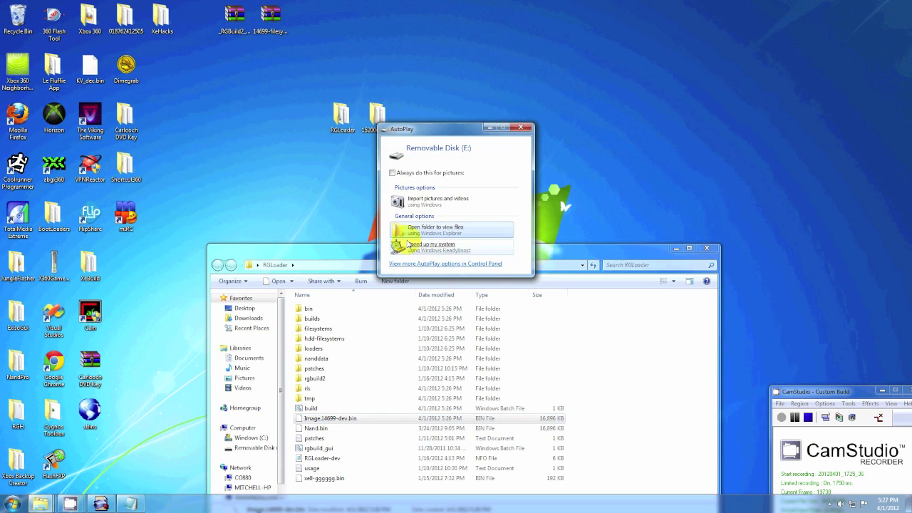
{"action": "left_click", "coordinate": [404, 226]}
{"action": "left_click_drag", "start_coordinate": [350, 10], "coordinate": [611, 40]}
{"action": "left_click_drag", "start_coordinate": [353, 418], "coordinate": [752, 214]}
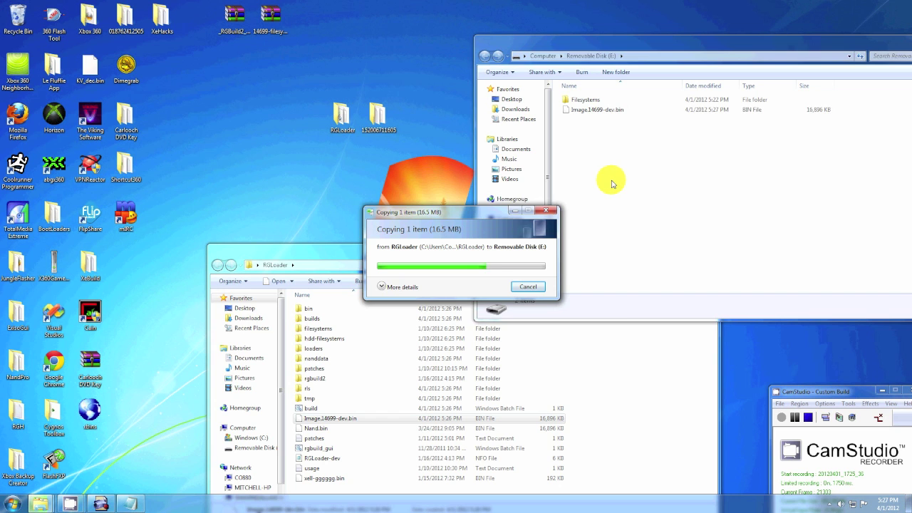
{"action": "double_click", "coordinate": [378, 115]}
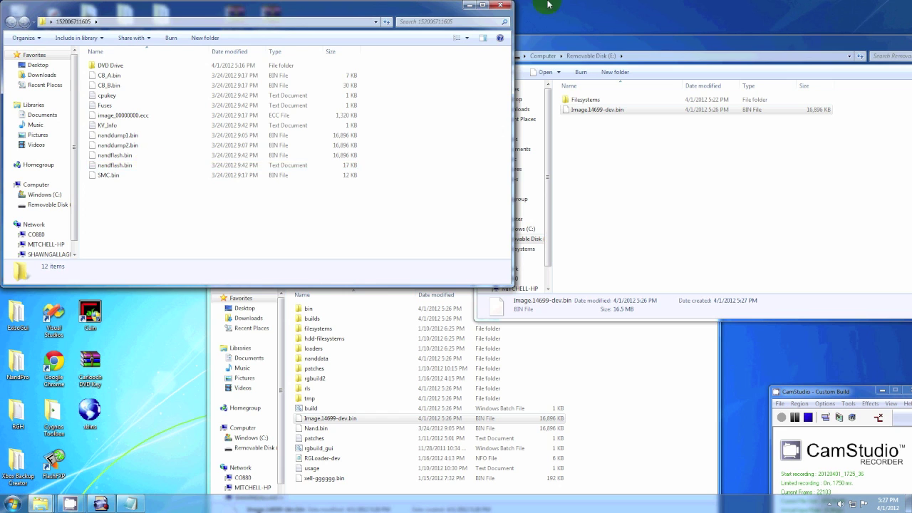
{"action": "left_click", "coordinate": [500, 5]}
Rename the image copy on the removable disk to Updflash.bin and close the disk's window
{"action": "right_click", "coordinate": [583, 112]}
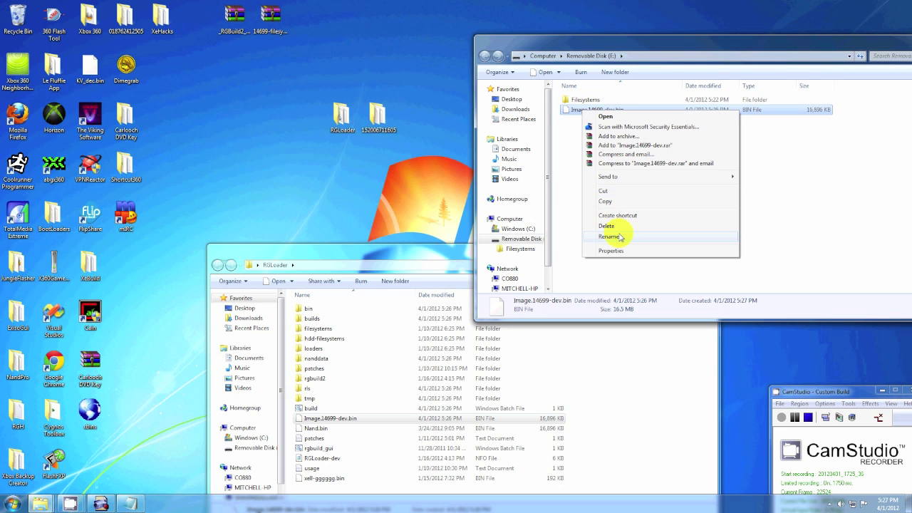
{"action": "left_click", "coordinate": [617, 235]}
{"action": "type", "text": "Updflash"}
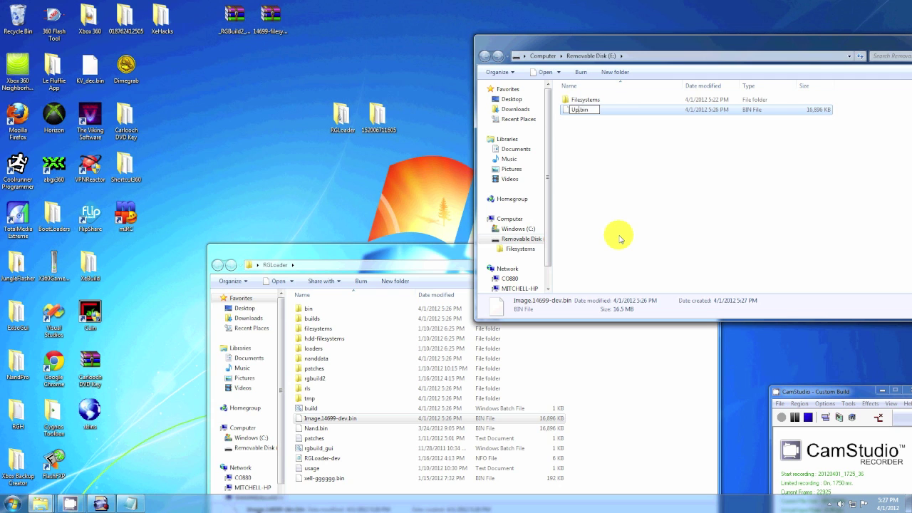
{"action": "key", "text": "Return"}
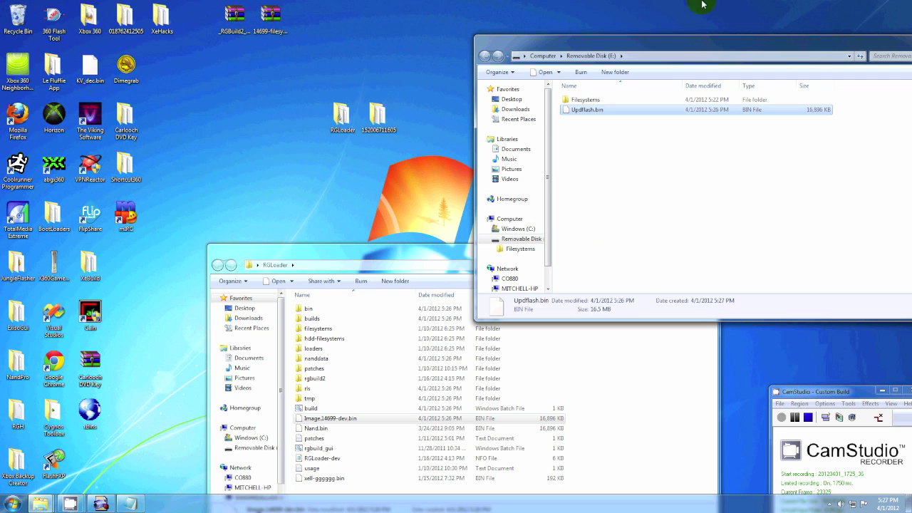
{"action": "left_click_drag", "start_coordinate": [681, 41], "coordinate": [530, 67]}
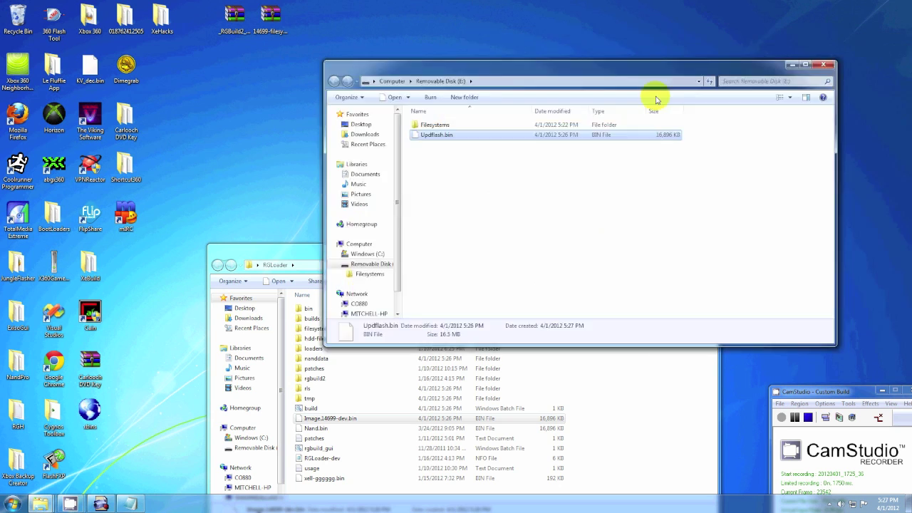
{"action": "left_click", "coordinate": [821, 65]}
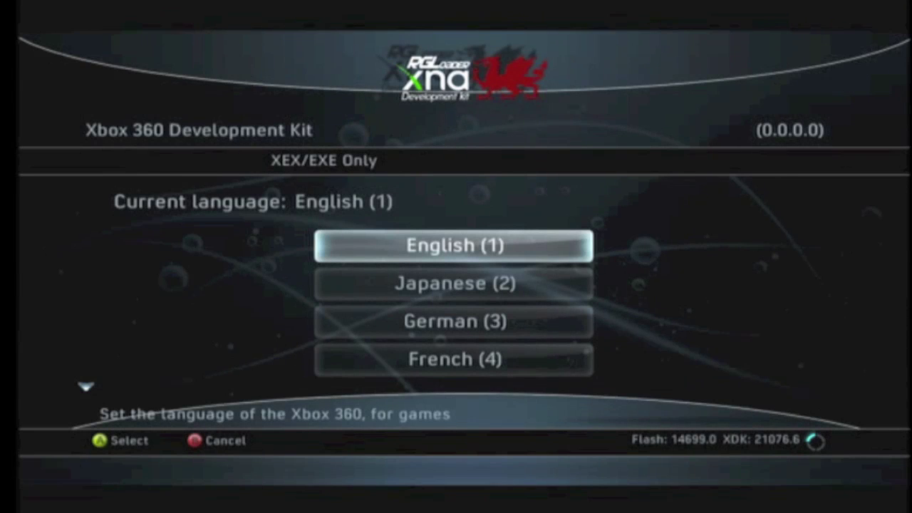
In the Xbox 360 Development Kit setup, keep English as the language and enter RGHT in capitals as the start of the machine name
{"action": "key", "text": "Down"}
{"action": "key", "text": "Up"}
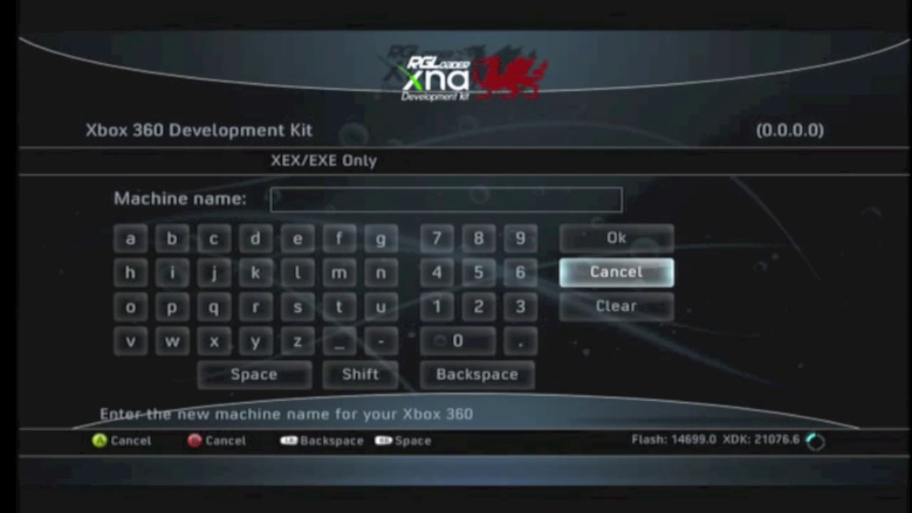
{"action": "key", "text": "Left"}
{"action": "key", "text": "Left"}
{"action": "key", "text": "Left"}
{"action": "key", "text": "Left"}
{"action": "key", "text": "Left"}
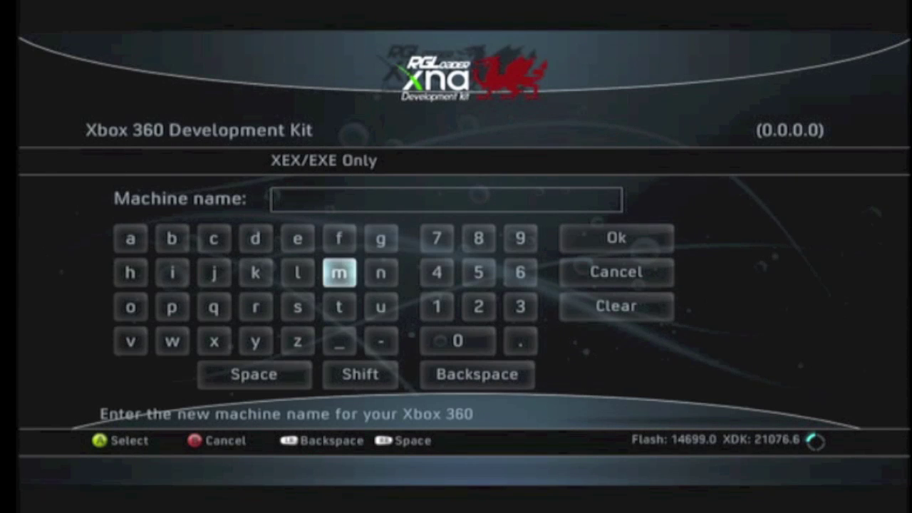
{"action": "key", "text": "shift"}
{"action": "key", "text": "Left"}
{"action": "key", "text": "Left"}
{"action": "key", "text": "Down"}
{"action": "key", "text": "Return"}
{"action": "key", "text": "Up"}
{"action": "key", "text": "Up"}
{"action": "key", "text": "Right"}
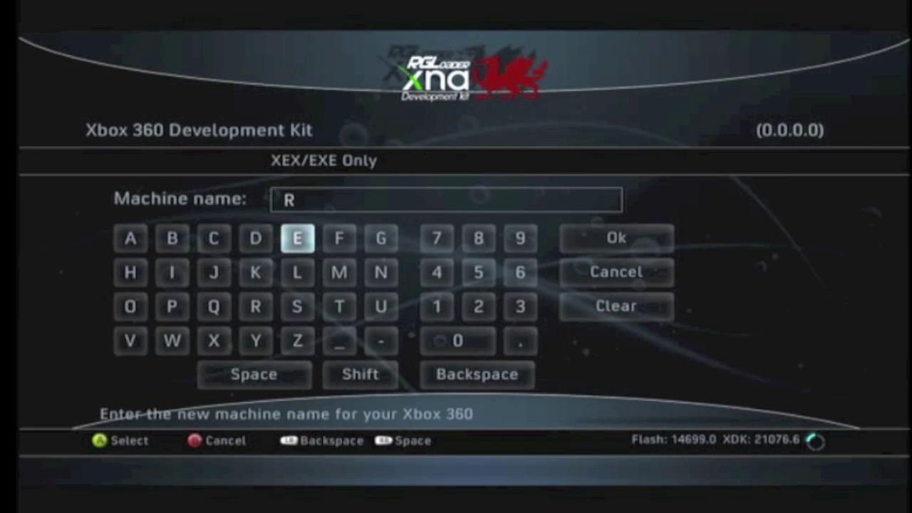
{"action": "key", "text": "Right"}
{"action": "key", "text": "Right"}
{"action": "key", "text": "Return"}
{"action": "key", "text": "Left"}
{"action": "key", "text": "Left"}
{"action": "key", "text": "Left"}
{"action": "key", "text": "Left"}
{"action": "key", "text": "Left"}
{"action": "key", "text": "Left"}
{"action": "key", "text": "Down"}
{"action": "key", "text": "Return"}
{"action": "key", "text": "Down"}
{"action": "key", "text": "Right"}
{"action": "key", "text": "Right"}
{"action": "key", "text": "Right"}
{"action": "key", "text": "Right"}
{"action": "key", "text": "Right"}
{"action": "key", "text": "Return"}
Complete the machine name with lowercase letters so it reads RGHTutorials, and accept it
{"action": "key", "text": "shift"}
{"action": "key", "text": "Right"}
{"action": "key", "text": "Return"}
{"action": "key", "text": "Left"}
{"action": "key", "text": "Return"}
{"action": "key", "text": "Left"}
{"action": "key", "text": "Left"}
{"action": "key", "text": "Left"}
{"action": "key", "text": "Left"}
{"action": "key", "text": "Left"}
{"action": "key", "text": "Return"}
{"action": "key", "text": "Right"}
{"action": "key", "text": "Right"}
{"action": "key", "text": "Right"}
{"action": "key", "text": "Return"}
{"action": "key", "text": "Left"}
{"action": "key", "text": "Up"}
{"action": "key", "text": "Return"}
{"action": "key", "text": "Left"}
{"action": "key", "text": "Up"}
{"action": "key", "text": "Return"}
{"action": "key", "text": "Down"}
{"action": "key", "text": "Right"}
{"action": "key", "text": "Right"}
{"action": "key", "text": "Right"}
{"action": "key", "text": "Right"}
{"action": "key", "text": "Return"}
{"action": "key", "text": "Down"}
{"action": "key", "text": "Return"}
{"action": "key", "text": "Right"}
{"action": "key", "text": "Right"}
{"action": "key", "text": "Right"}
{"action": "key", "text": "Right"}
{"action": "key", "text": "Right"}
{"action": "key", "text": "Right"}
{"action": "key", "text": "Up"}
{"action": "key", "text": "Up"}
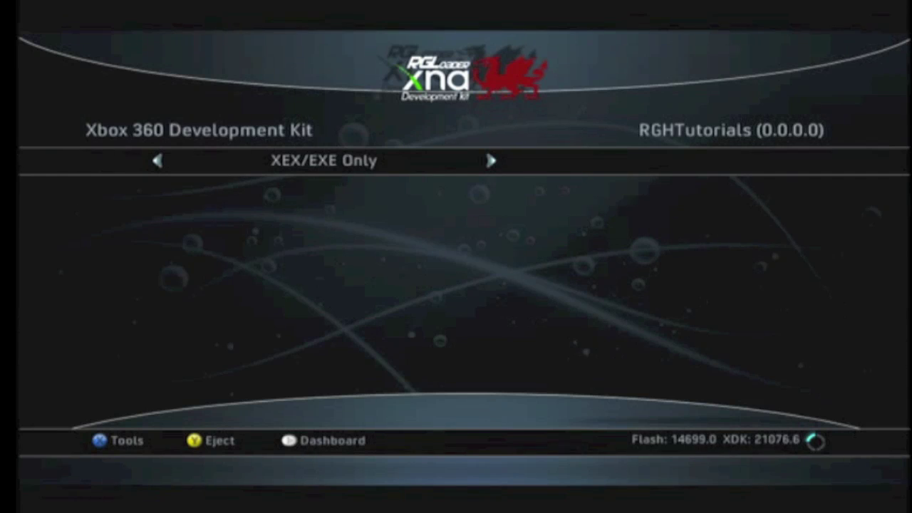
Cycle the launcher's filter through XContent Packages Only and All Xbox 360 Executables back to XEX/EXE Only
{"action": "key", "text": "Right"}
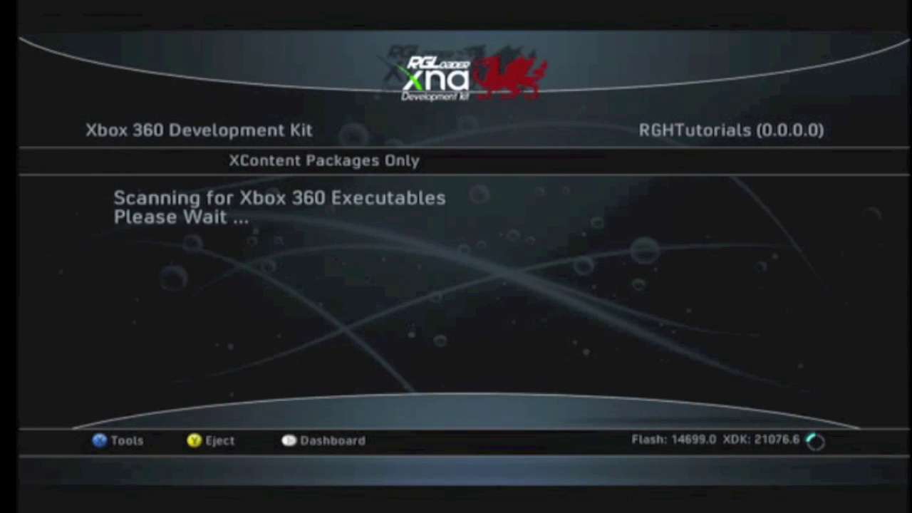
{"action": "key", "text": "Right"}
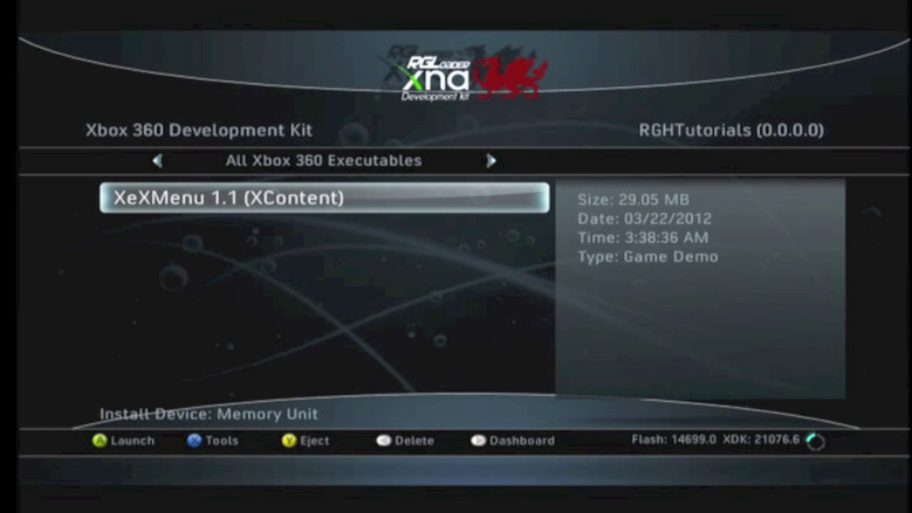
{"action": "key", "text": "Right"}
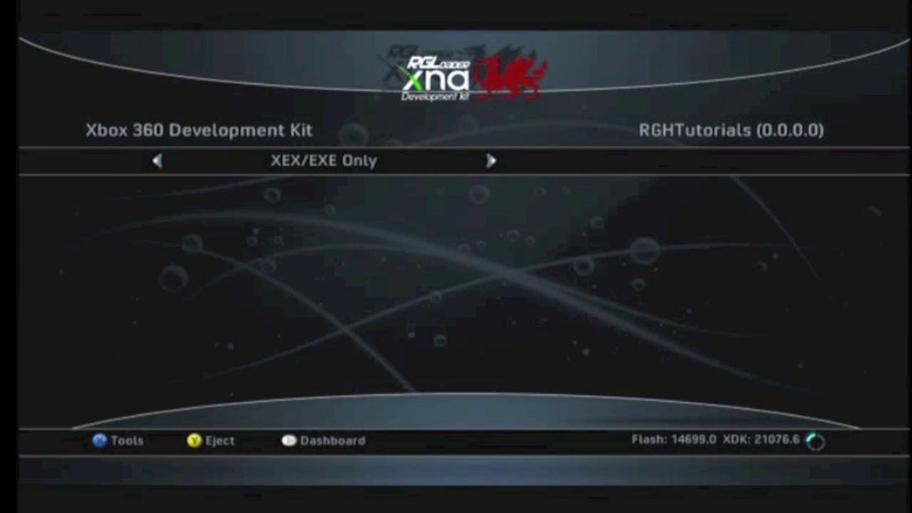
Open the Tools list, look through its entries, and view the Network Settings page
{"action": "key", "text": "x"}
{"action": "key", "text": "Down"}
{"action": "key", "text": "Down"}
{"action": "key", "text": "Down"}
{"action": "key", "text": "Down"}
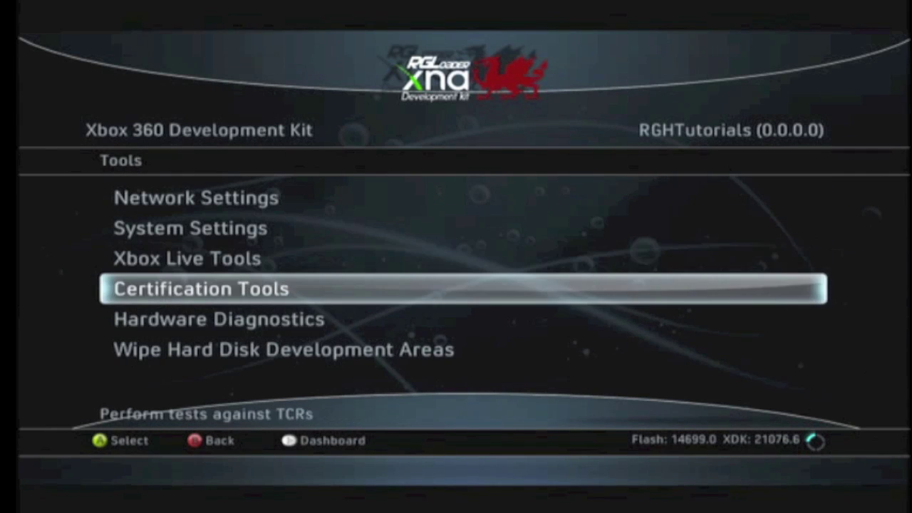
{"action": "key", "text": "Up"}
{"action": "key", "text": "Up"}
{"action": "key", "text": "Up"}
{"action": "key", "text": "Up"}
{"action": "key", "text": "Return"}
{"action": "key", "text": "Down"}
{"action": "key", "text": "Escape"}
Examine the System Settings options in Tools down to Dump Settings, and leave the Tools list
{"action": "key", "text": "Down"}
{"action": "key", "text": "Return"}
{"action": "key", "text": "Down"}
{"action": "key", "text": "Down"}
{"action": "key", "text": "Down"}
{"action": "key", "text": "Down"}
{"action": "key", "text": "Down"}
{"action": "key", "text": "Down"}
{"action": "key", "text": "Down"}
{"action": "key", "text": "Down"}
{"action": "key", "text": "Down"}
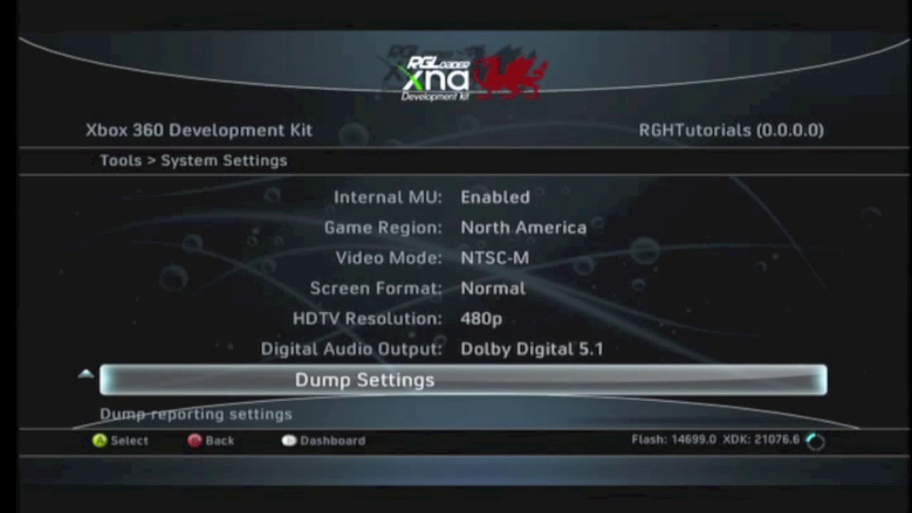
{"action": "key", "text": "Up"}
{"action": "key", "text": "Down"}
{"action": "key", "text": "Escape"}
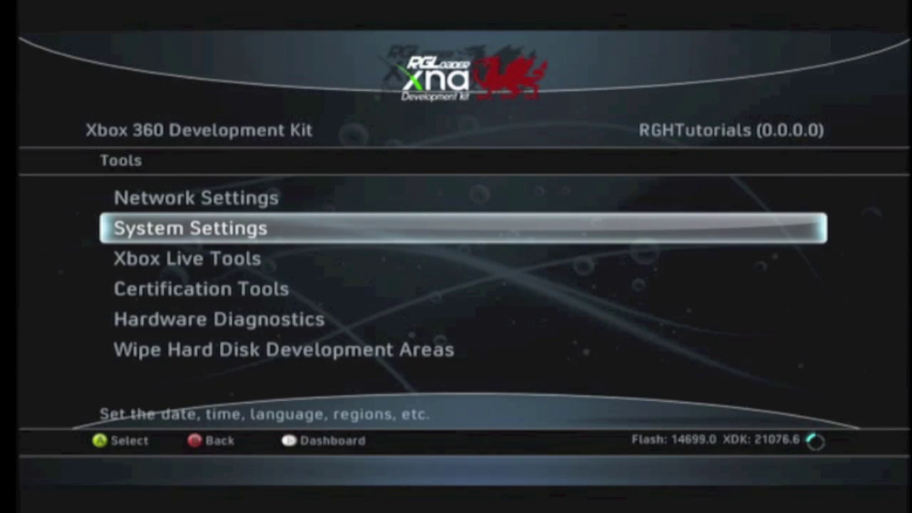
{"action": "key", "text": "Down"}
{"action": "key", "text": "Escape"}
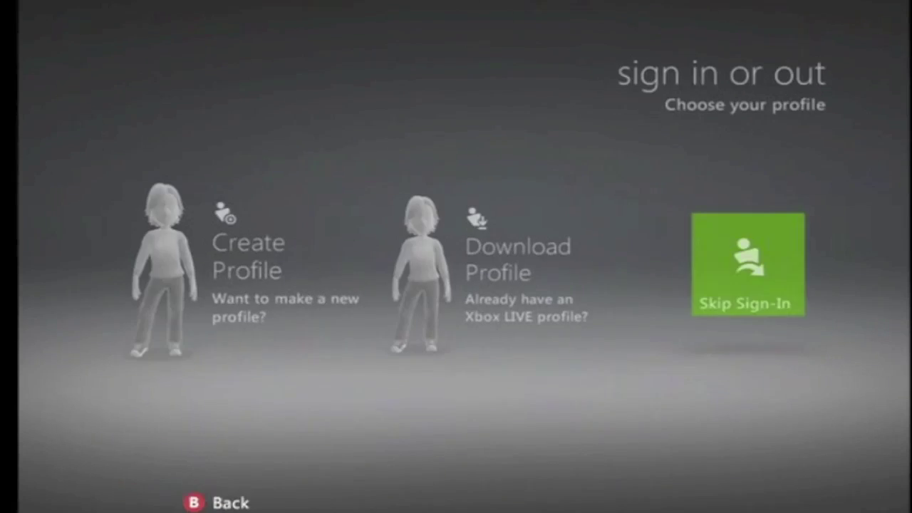
In the Xbox 360 dashboard, skip sign-in and open System Settings
{"action": "key", "text": "Return"}
{"action": "key", "text": "Right"}
{"action": "key", "text": "Right"}
{"action": "key", "text": "Right"}
{"action": "key", "text": "Right"}
{"action": "key", "text": "Right"}
{"action": "key", "text": "Right"}
{"action": "key", "text": "Left"}
{"action": "key", "text": "Right"}
{"action": "key", "text": "Return"}
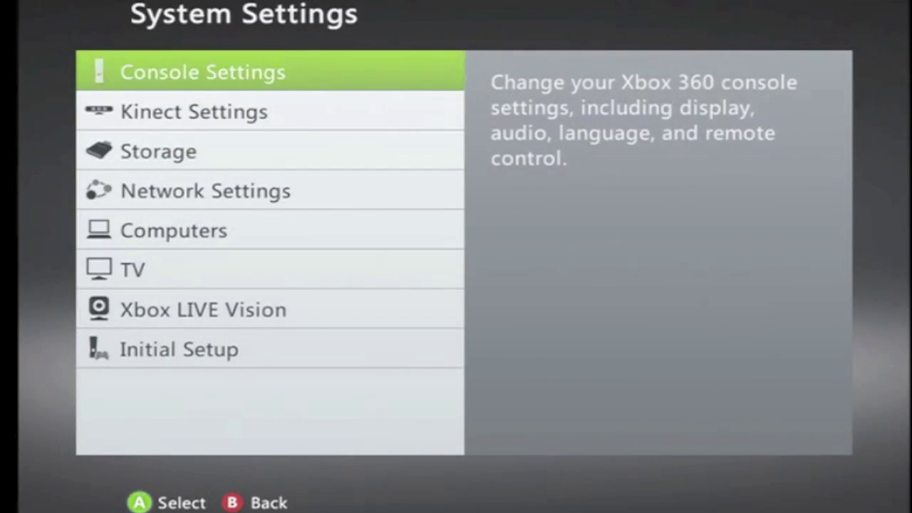